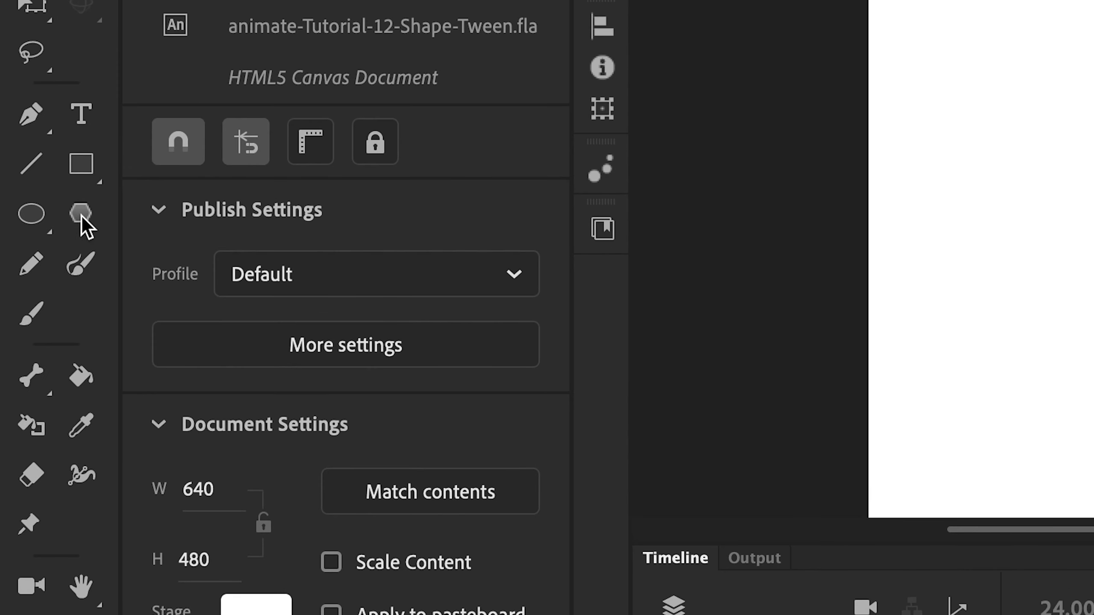
Draw a red five-point star with a black stroke, about 217 by 207 px, near the stage's centre using the PolyStar tool's star style.
click(60, 240)
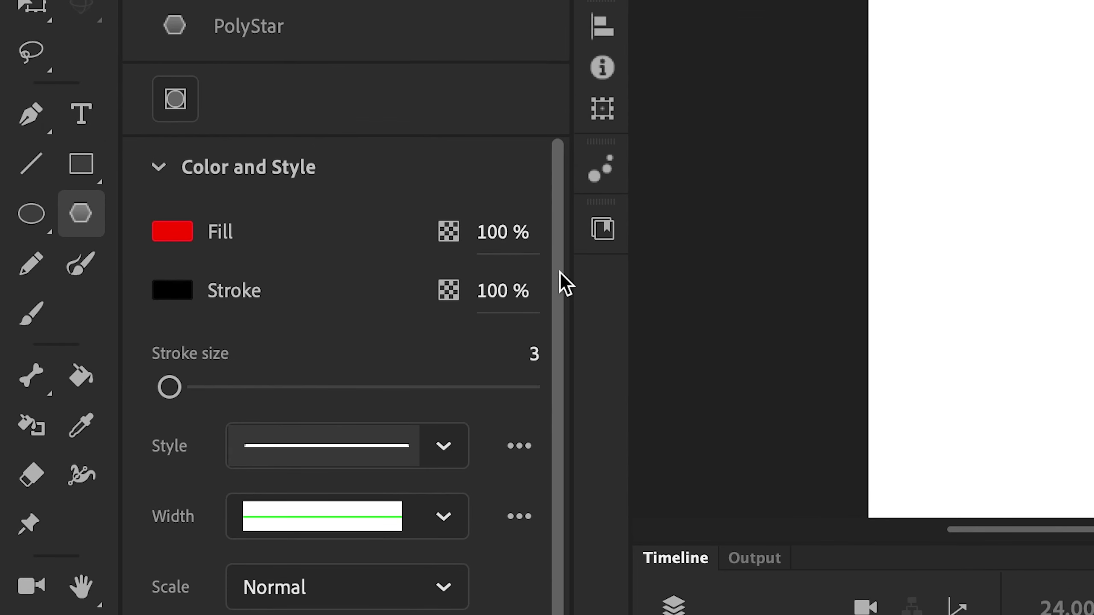
drag(559, 417, 552, 435)
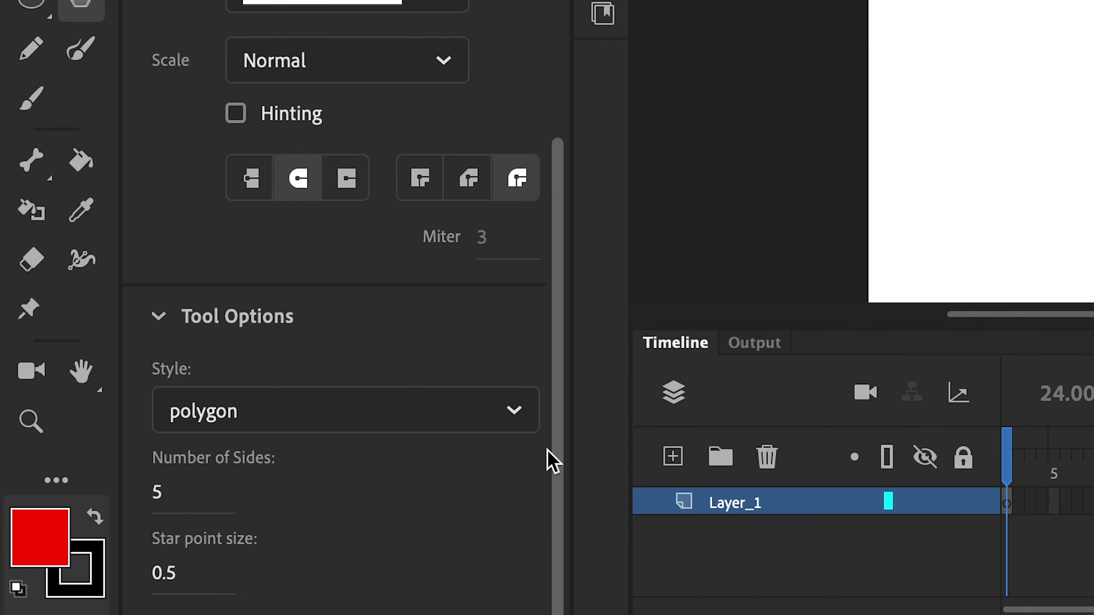
click(317, 452)
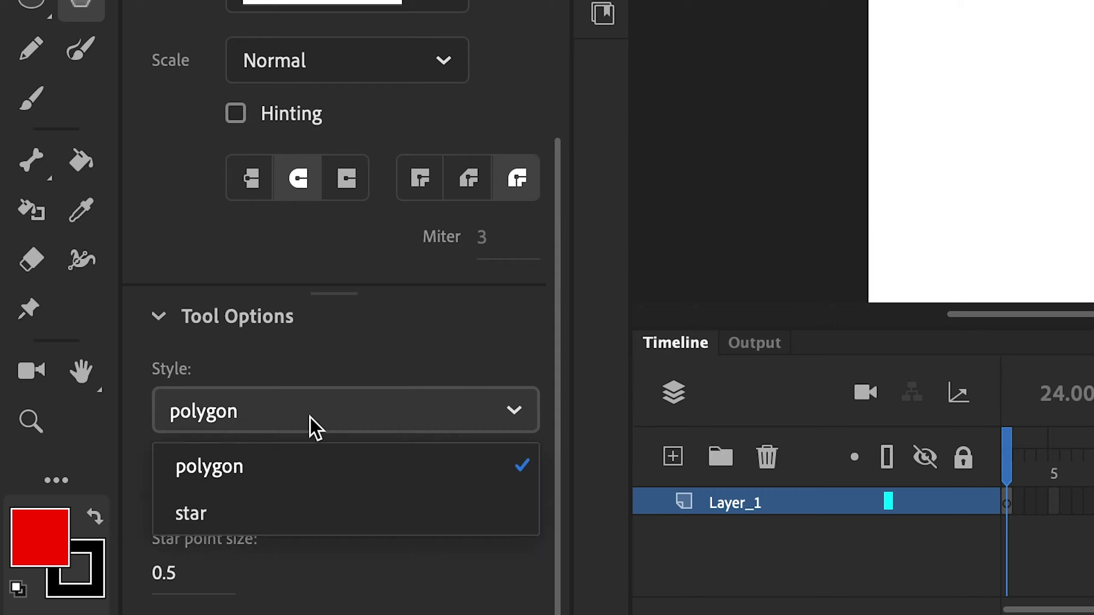
click(252, 511)
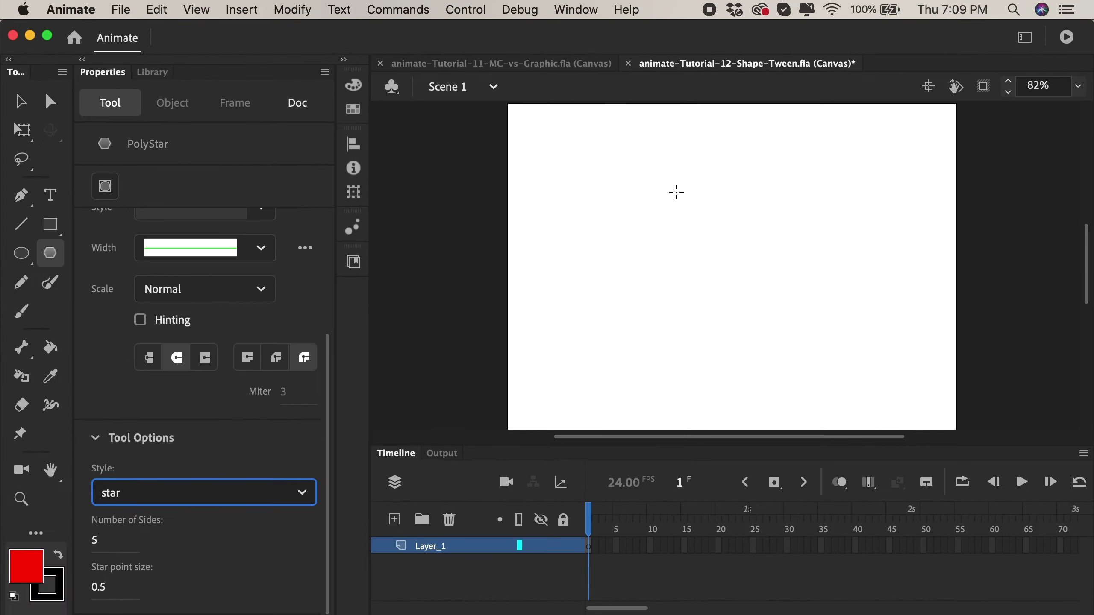
drag(667, 192, 776, 310)
drag(647, 191, 716, 248)
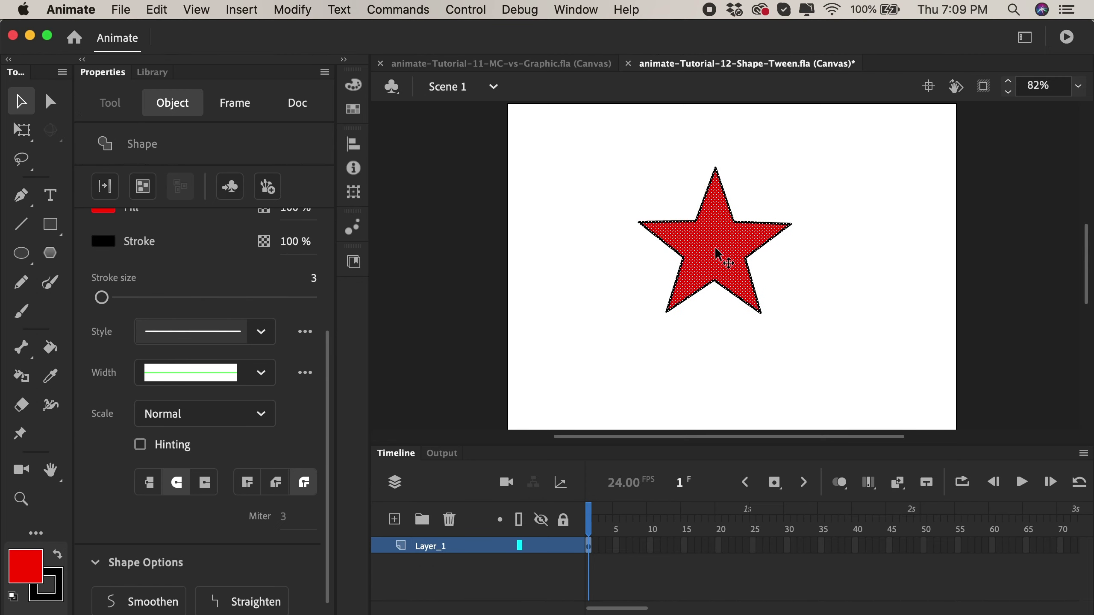
Try bending the star's lower-left edge outward into a curve, and undo the bend.
click(589, 525)
click(667, 376)
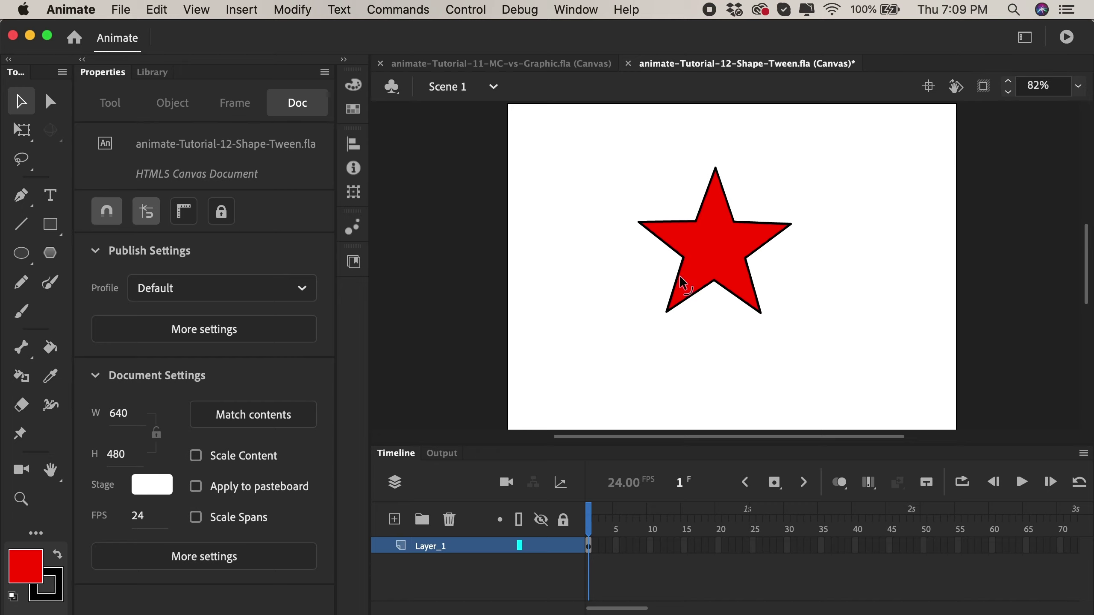
drag(680, 278, 585, 272)
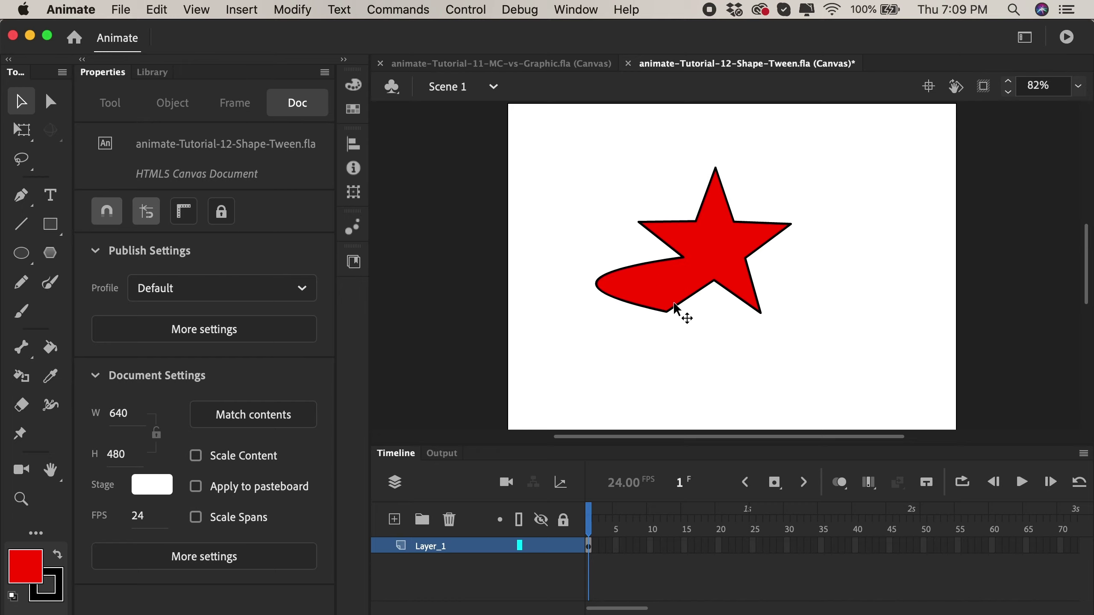
key(super+z)
Try grouping the whole star and moving it as one object, and undo the move and the grouping.
drag(604, 135, 827, 359)
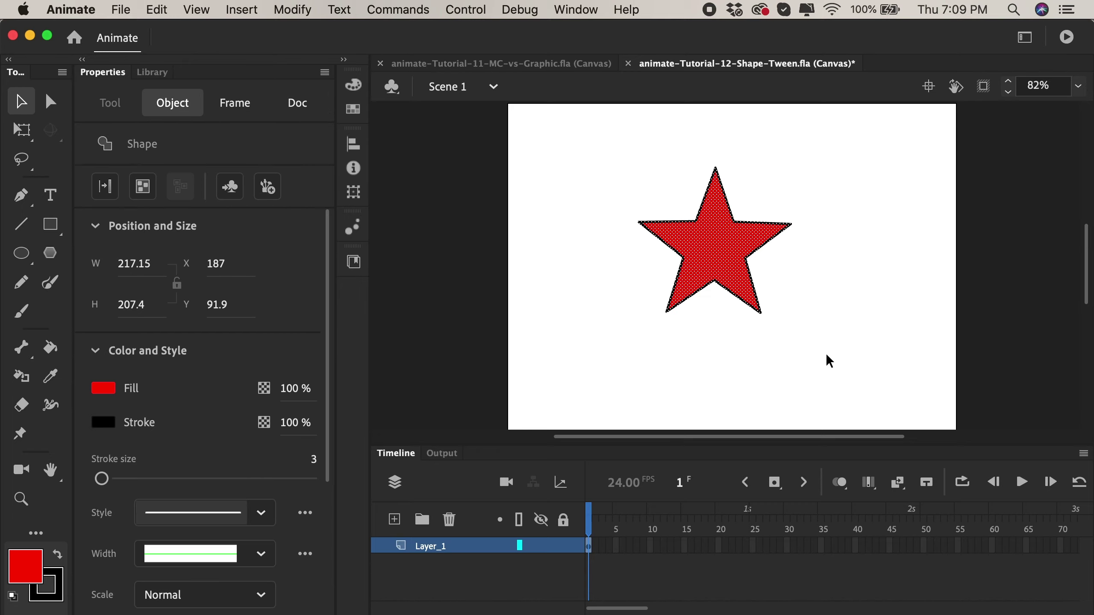
key(super+g)
drag(721, 276, 753, 234)
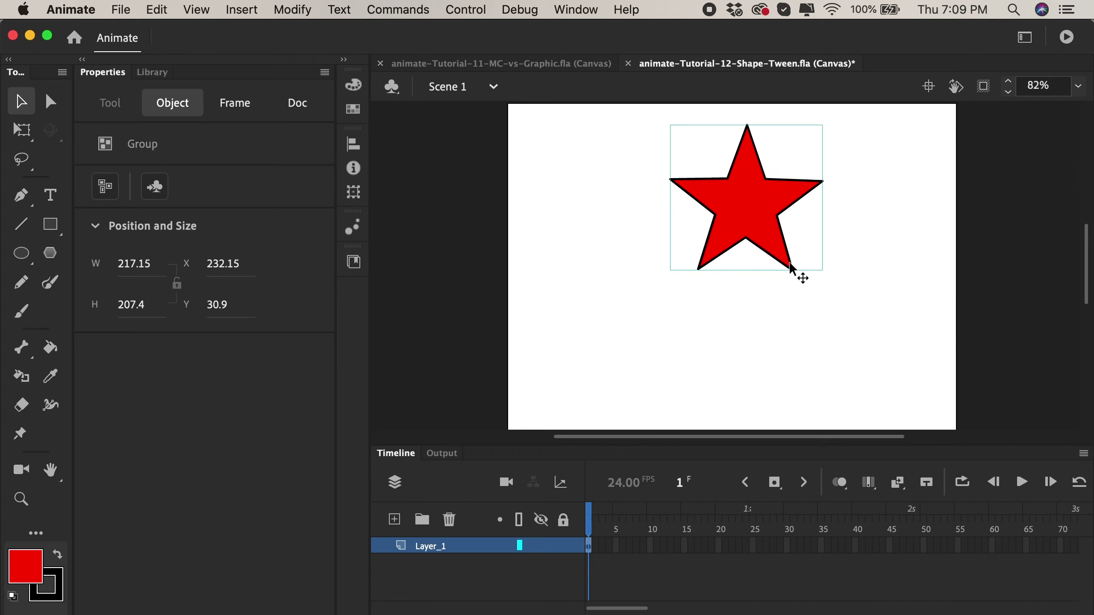
drag(791, 268, 827, 270)
key(super+z)
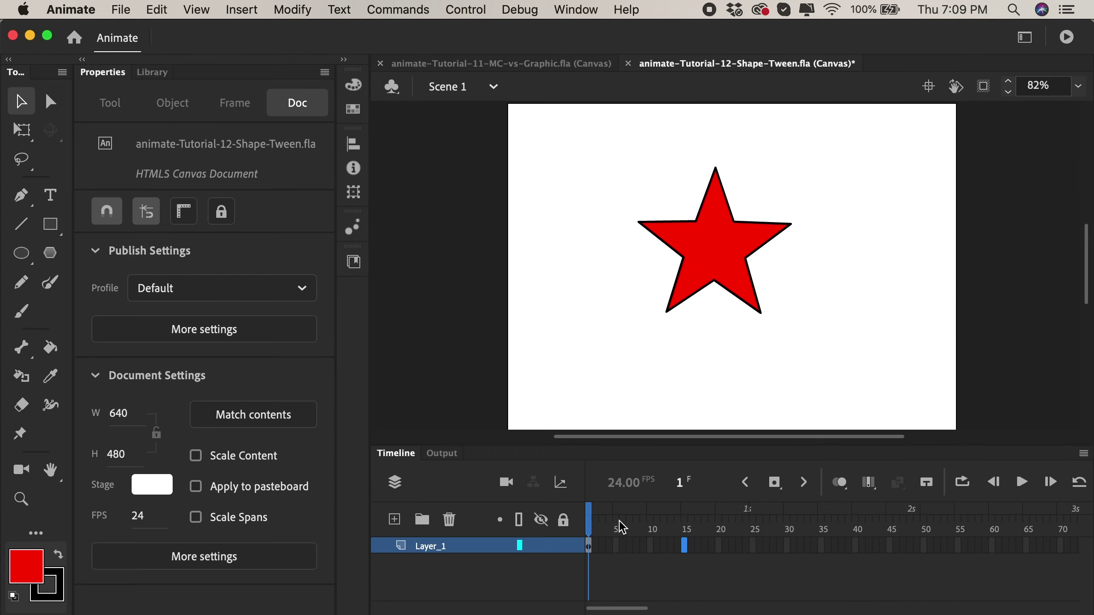
Insert a blank keyframe at frame 15 of Layer_1.
drag(596, 523, 663, 520)
click(686, 545)
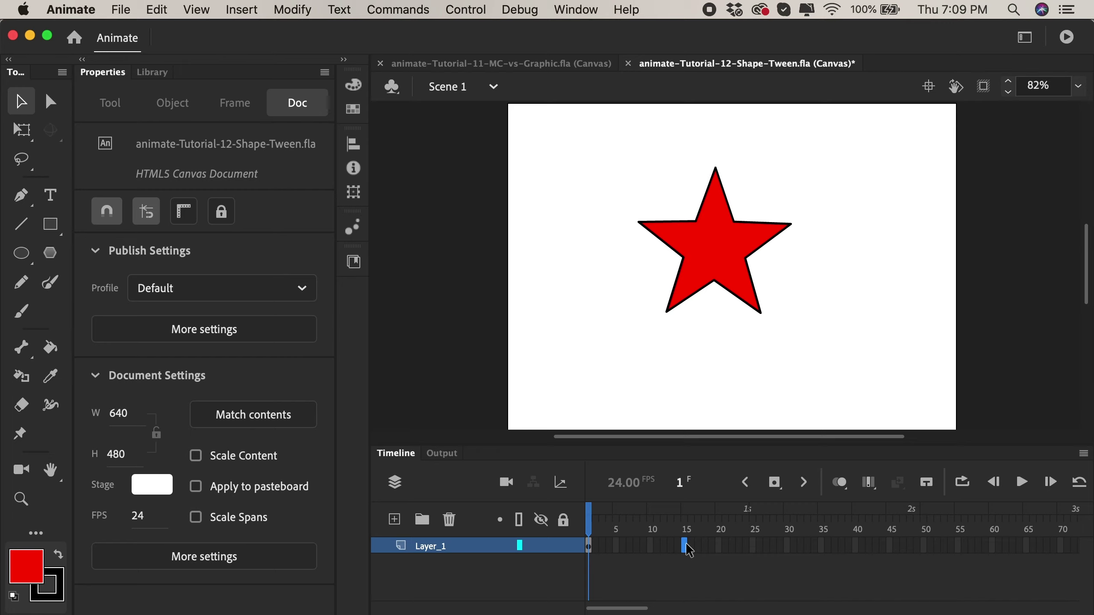
click(780, 493)
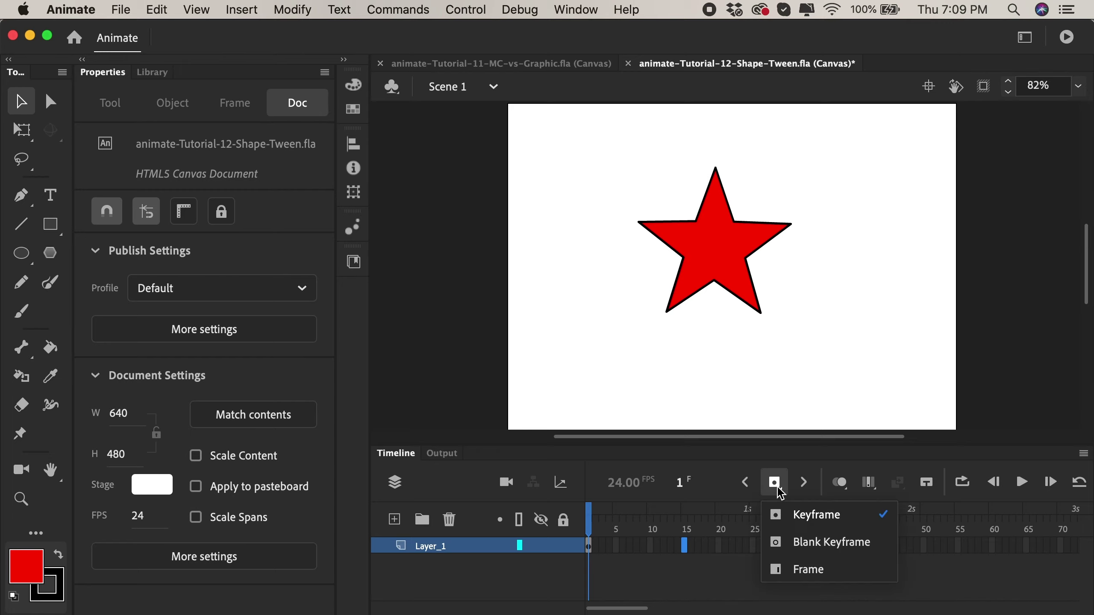
click(806, 548)
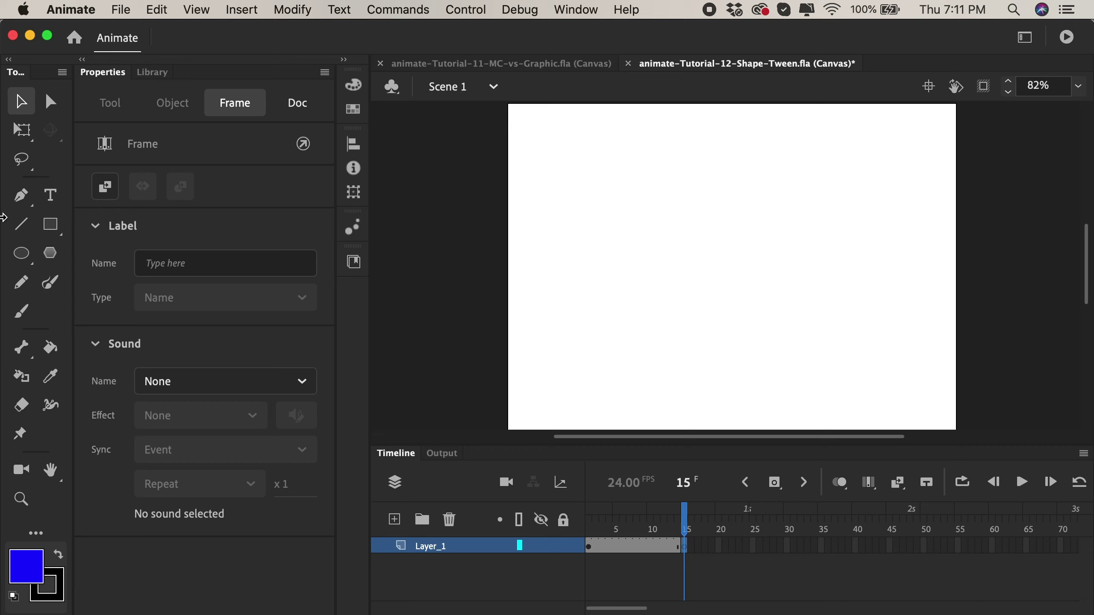
Add blue static text reading "SHAPE TWEEN" in Arial Black on the frame 15 keyframe.
click(51, 195)
click(607, 237)
text(SHAPE TWEEN)
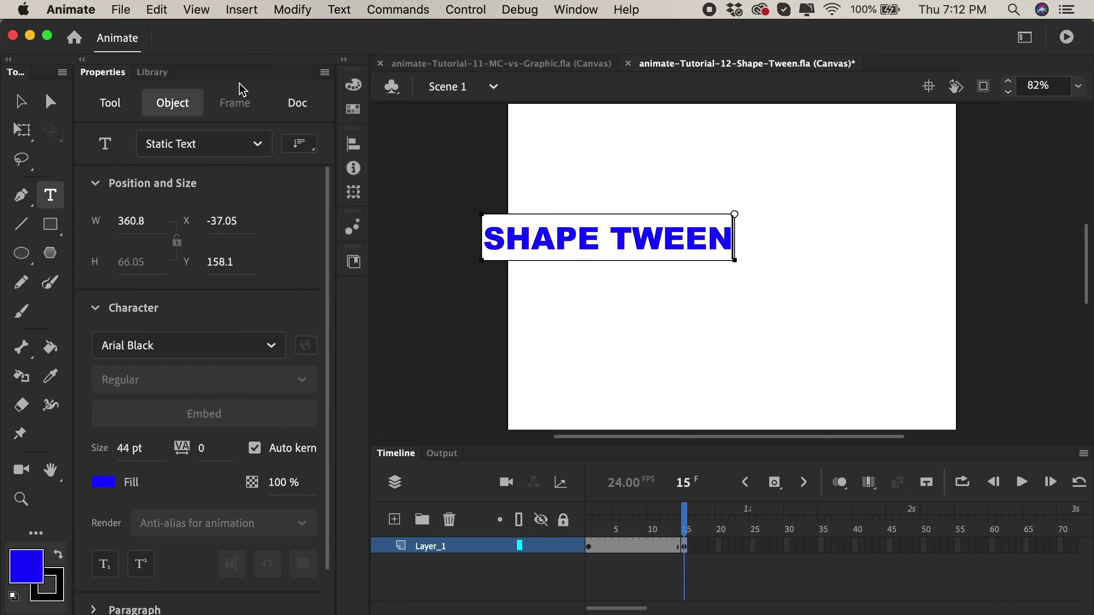
key(Escape)
Move the "SHAPE TWEEN" text to the middle of the stage and enlarge it to about 505 px wide.
drag(600, 251, 714, 279)
key(q)
drag(595, 289, 544, 298)
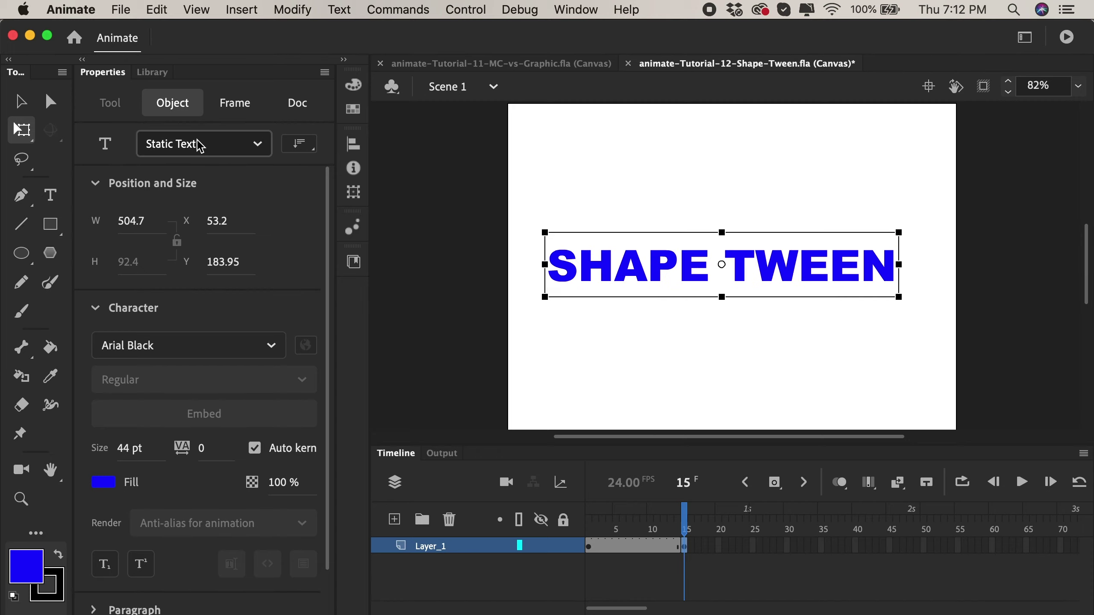
click(21, 103)
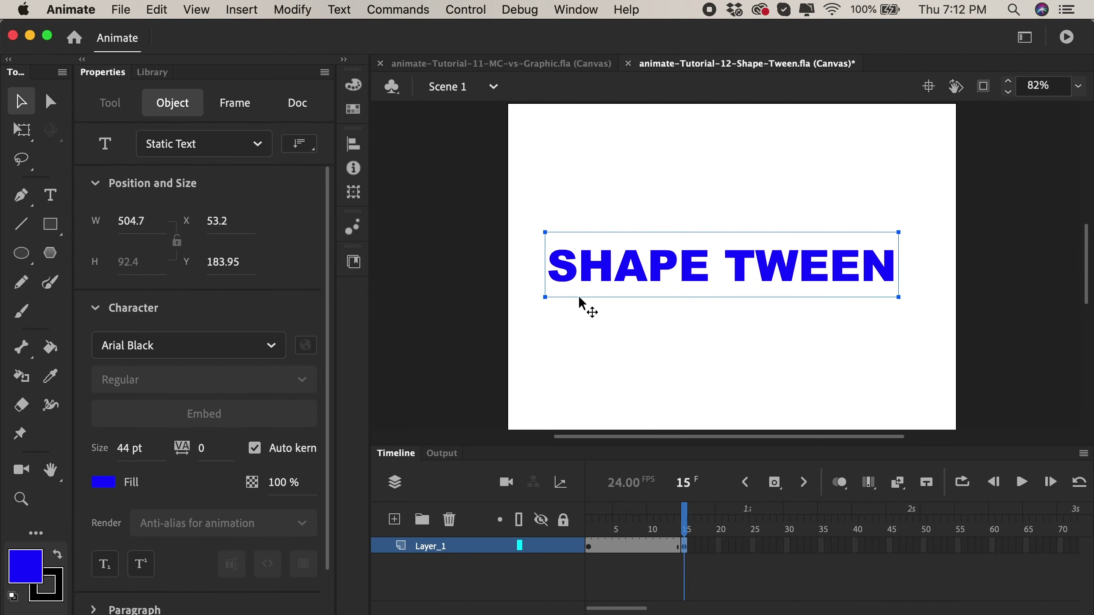
Create a shape tween on Layer_1 between the star keyframe and the text keyframe.
click(616, 546)
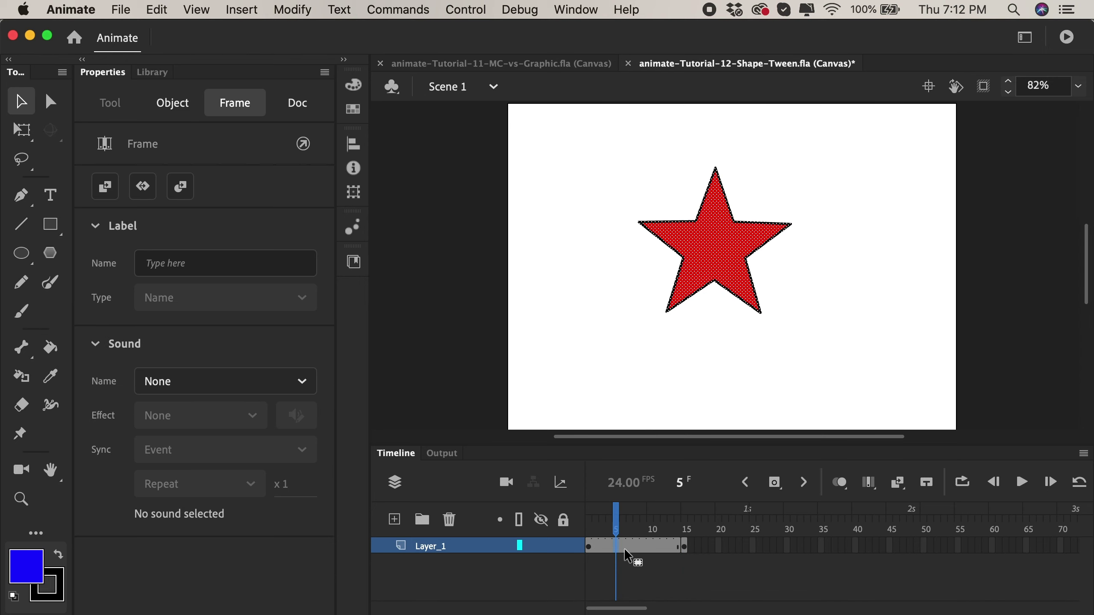
right_click(618, 550)
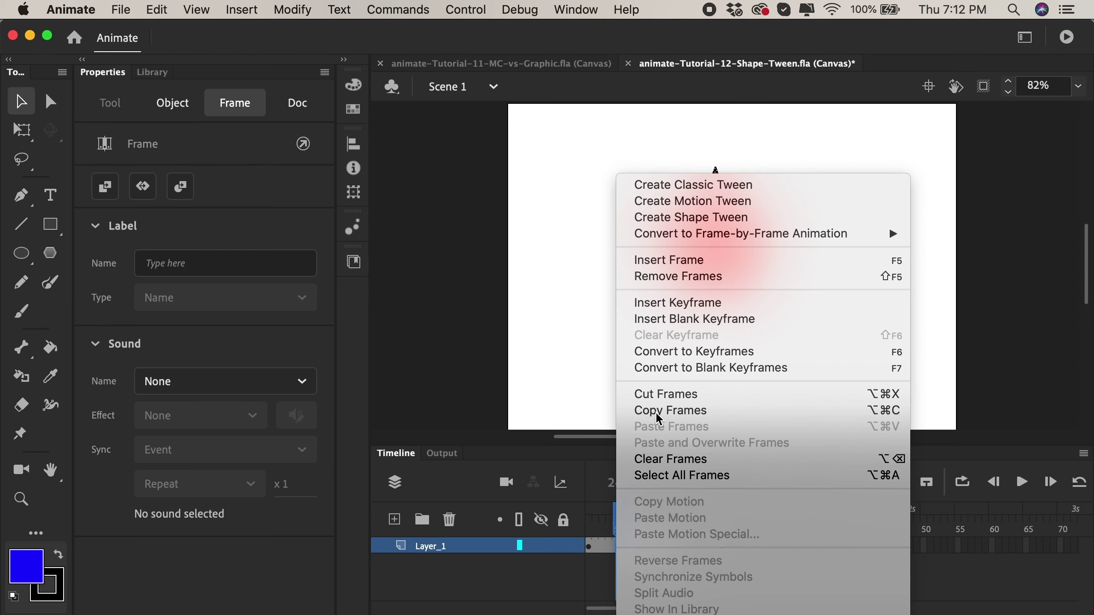
click(674, 225)
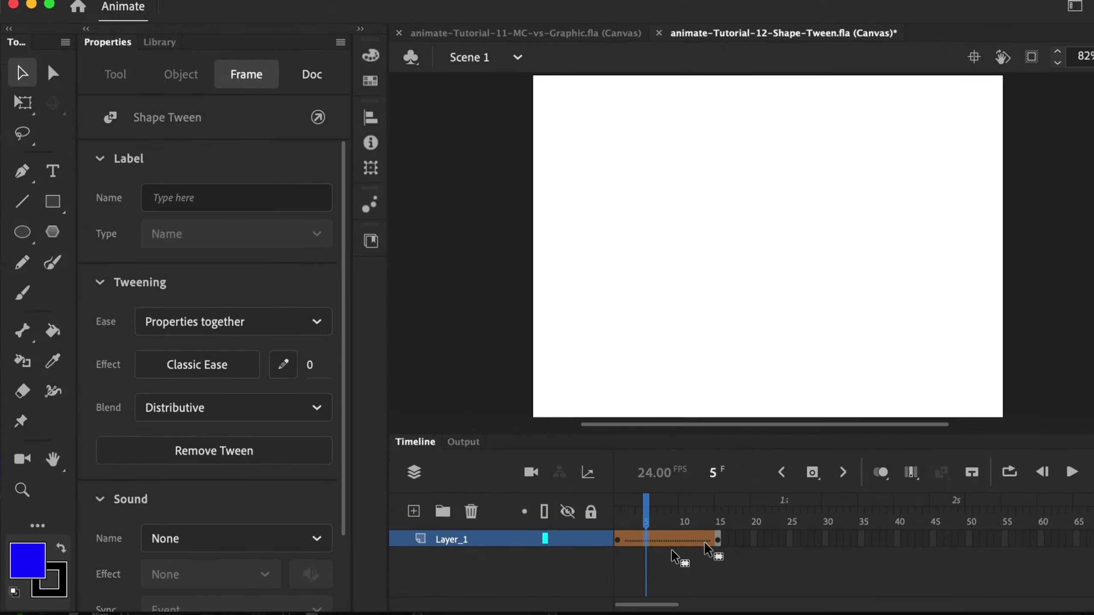
Break apart the "SHAPE TWEEN" text on frame 15 into individual letters.
click(685, 546)
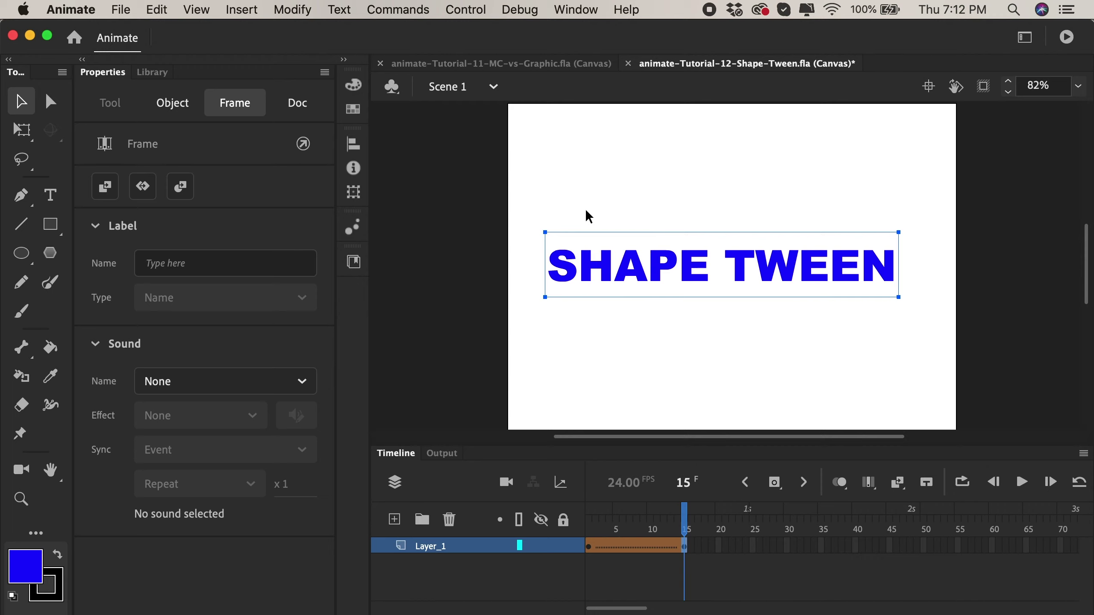
click(568, 267)
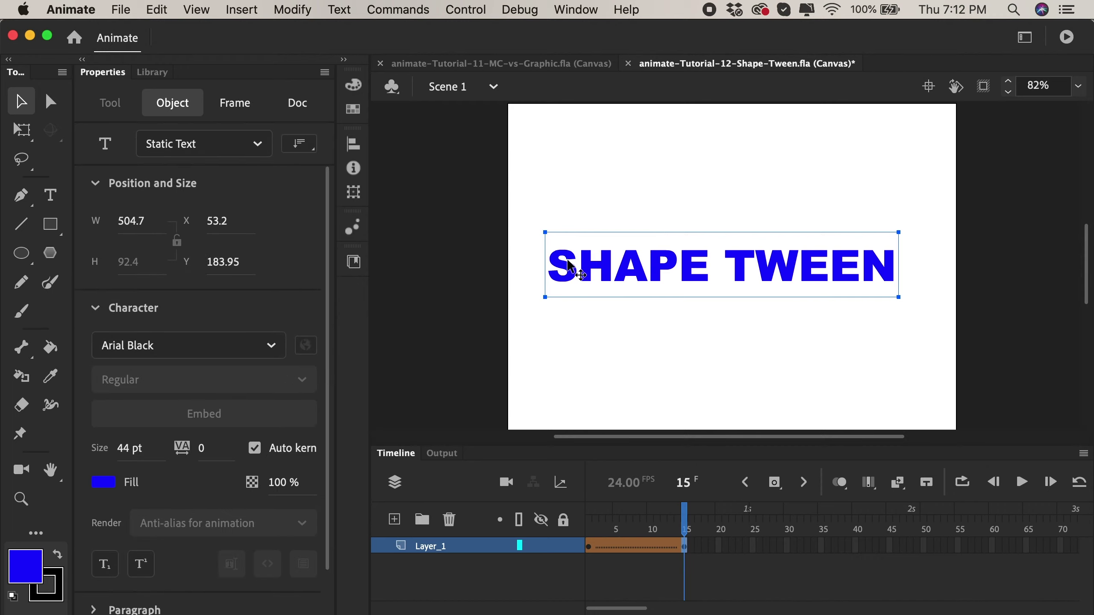
click(293, 9)
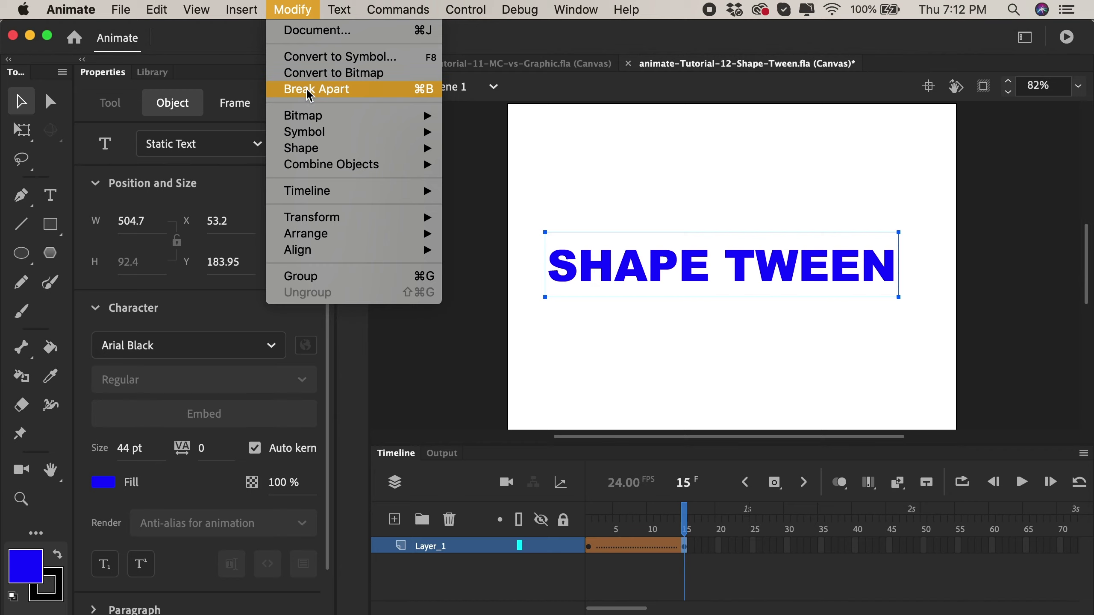
click(401, 96)
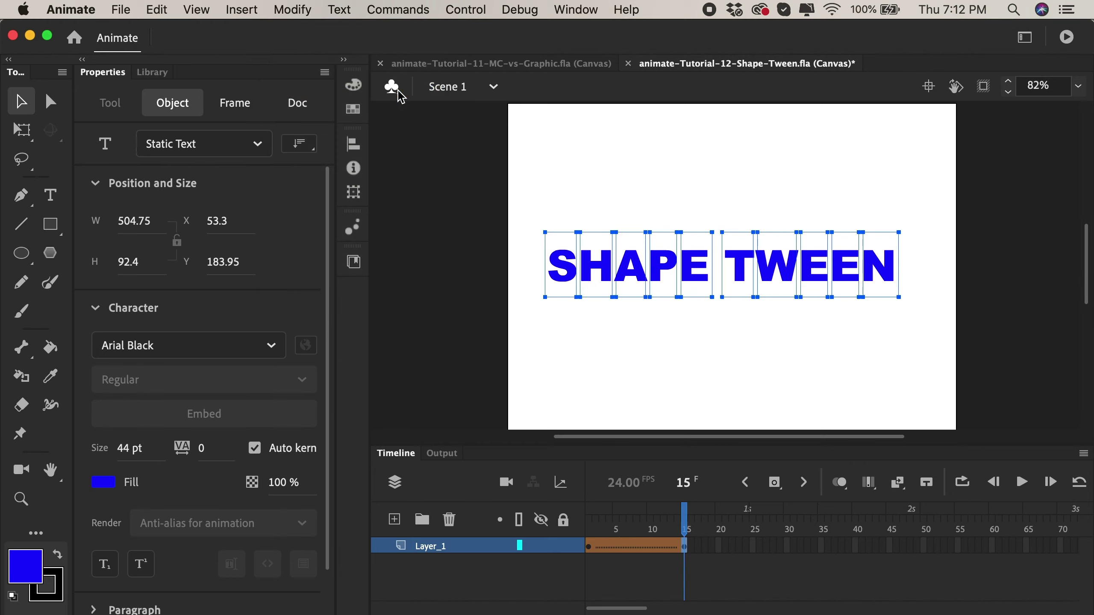
Try moving the letters S, H and A separately around the stage, and undo the moves.
click(616, 217)
drag(565, 268, 551, 201)
drag(590, 257, 568, 298)
drag(626, 267, 614, 221)
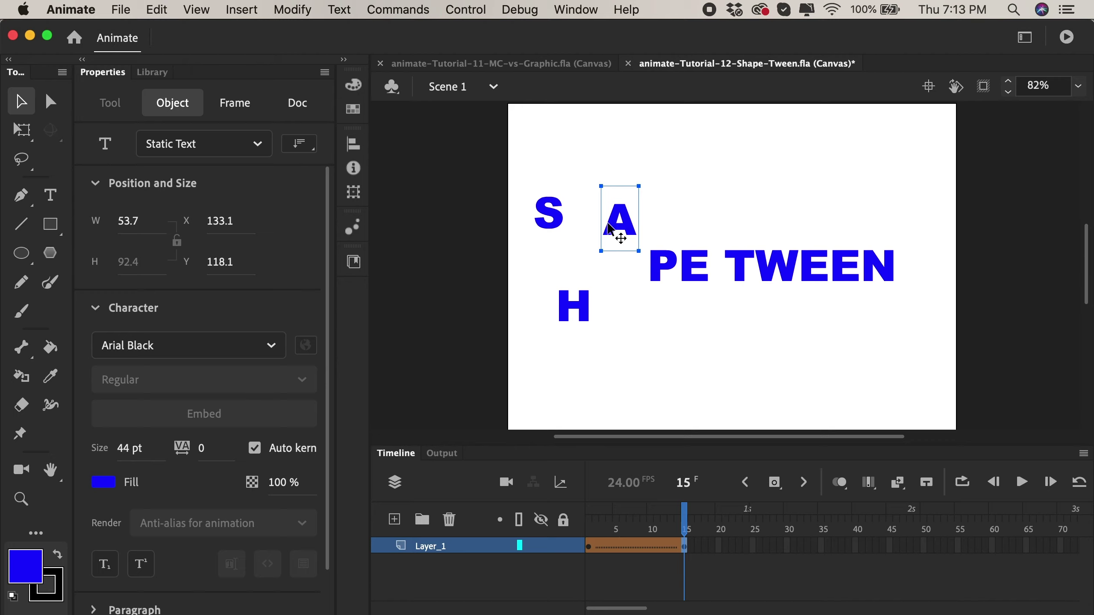
drag(616, 187, 628, 232)
key(super+z)
key(super+z)
key(super+z)
key(super+z)
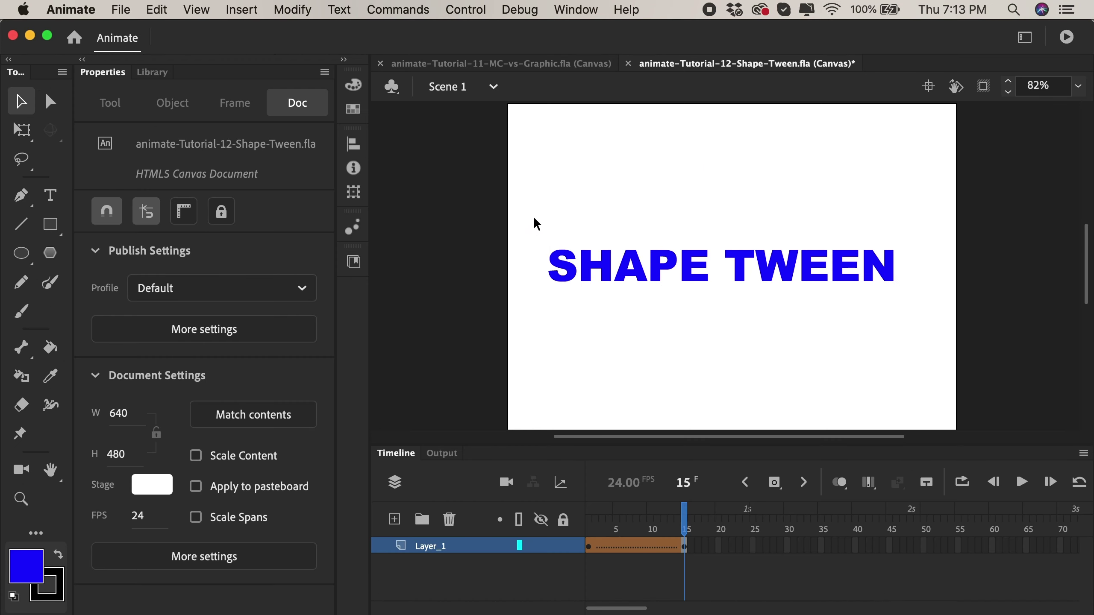
Select all the separate letters on frame 15 and break them apart again into raw shapes.
drag(533, 217, 924, 316)
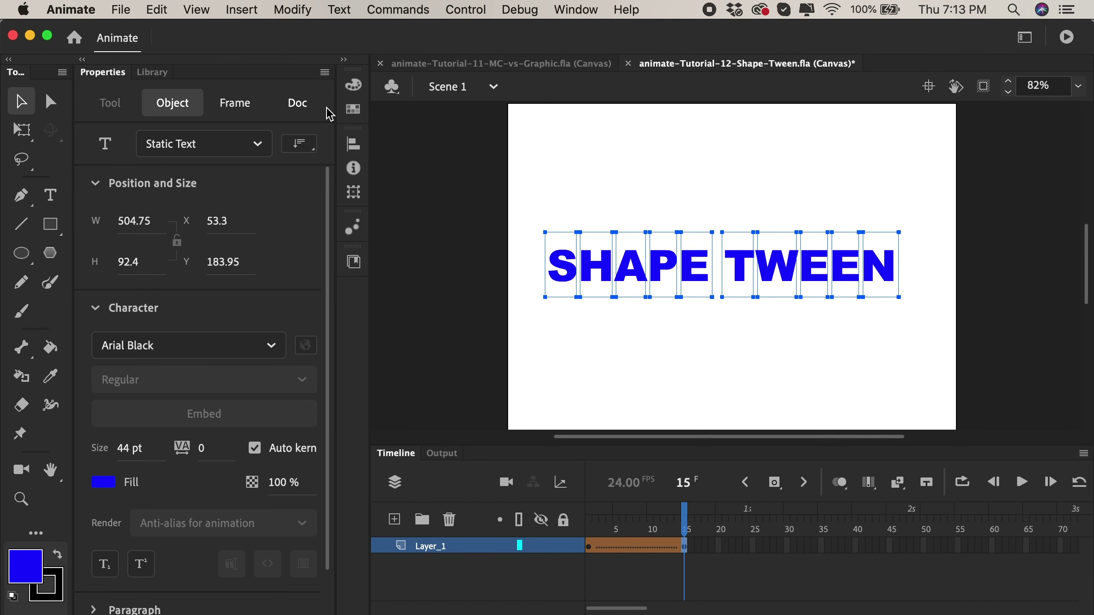
click(304, 10)
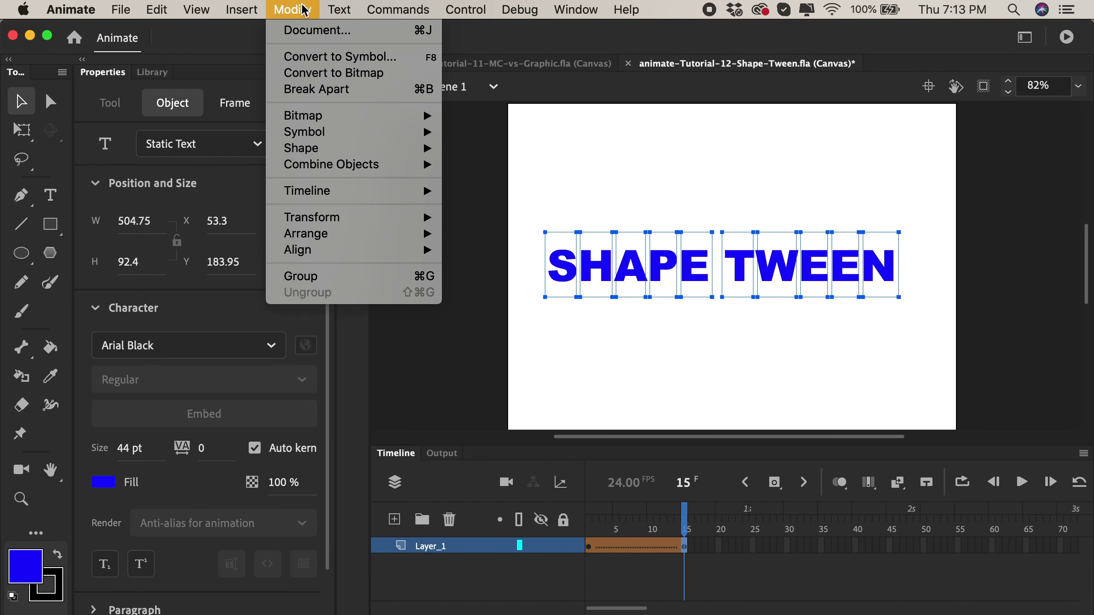
click(318, 89)
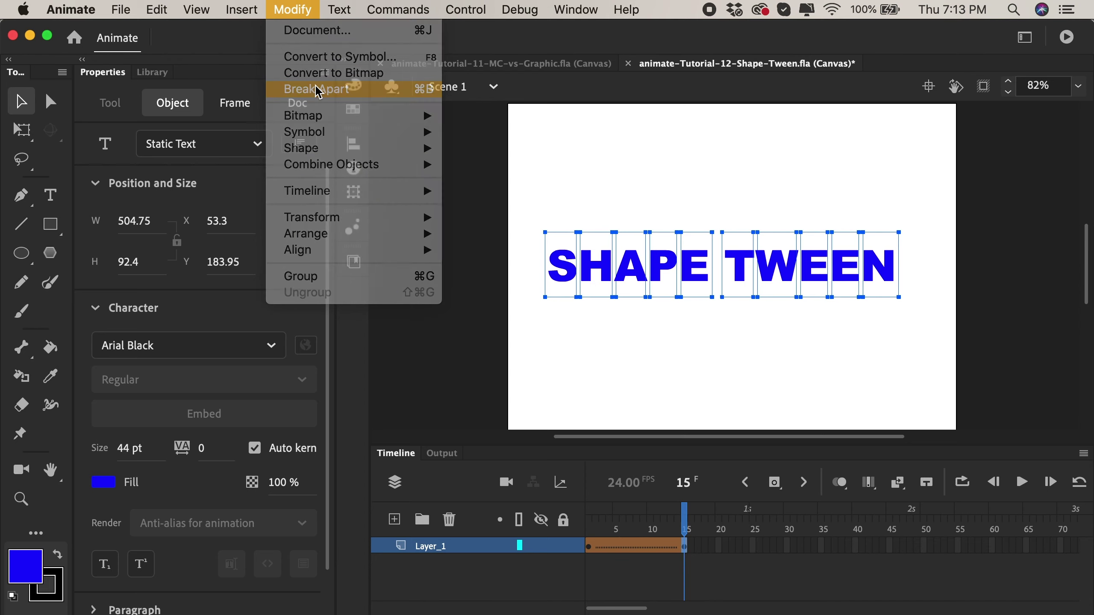
click(612, 314)
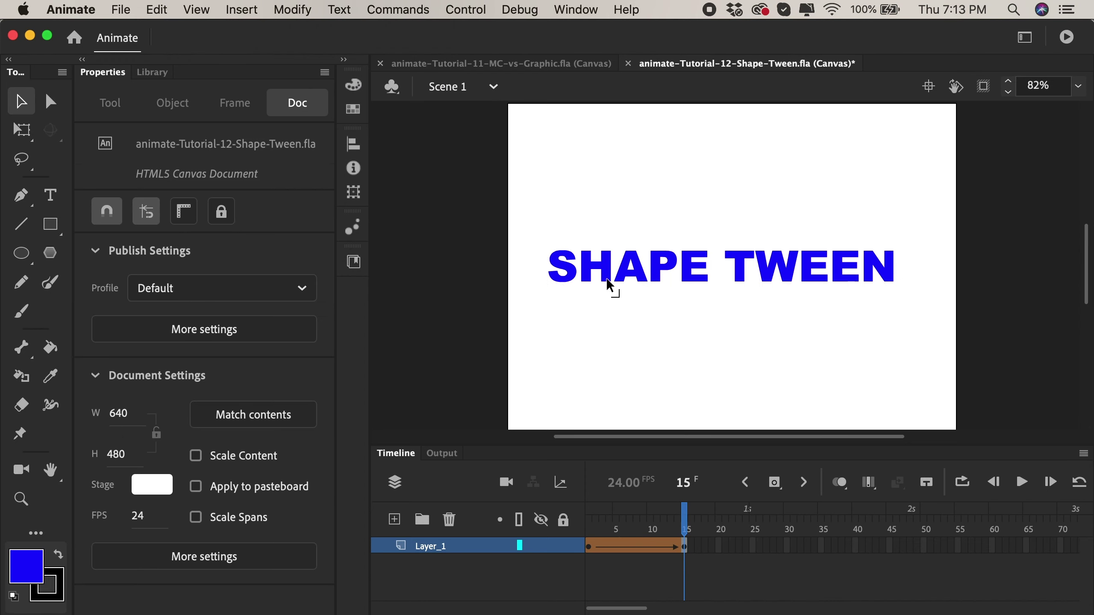
Play back the shape tween to examine how the star morphs into the text.
drag(610, 345, 665, 194)
key(Return)
key(Return)
mouse_move(684, 517)
mouse_down()
mouse_move(671, 515)
mouse_move(684, 515)
mouse_up()
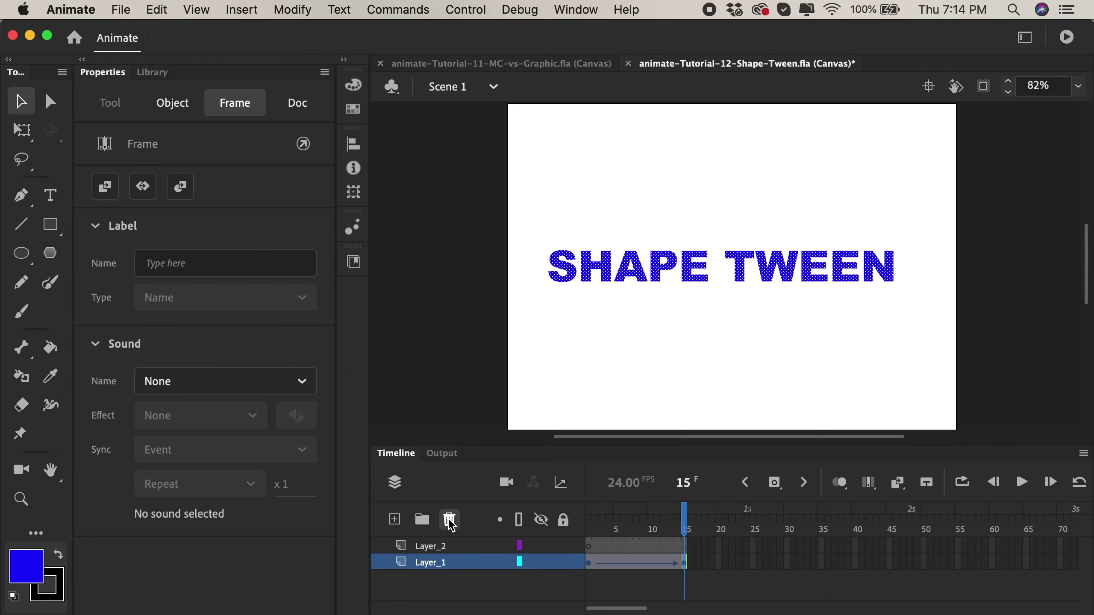
Delete Layer_1 and draw a tall light gray rectangle with a black stroke on the right half of the stage on Layer_2's first frame.
click(450, 520)
click(590, 547)
click(50, 224)
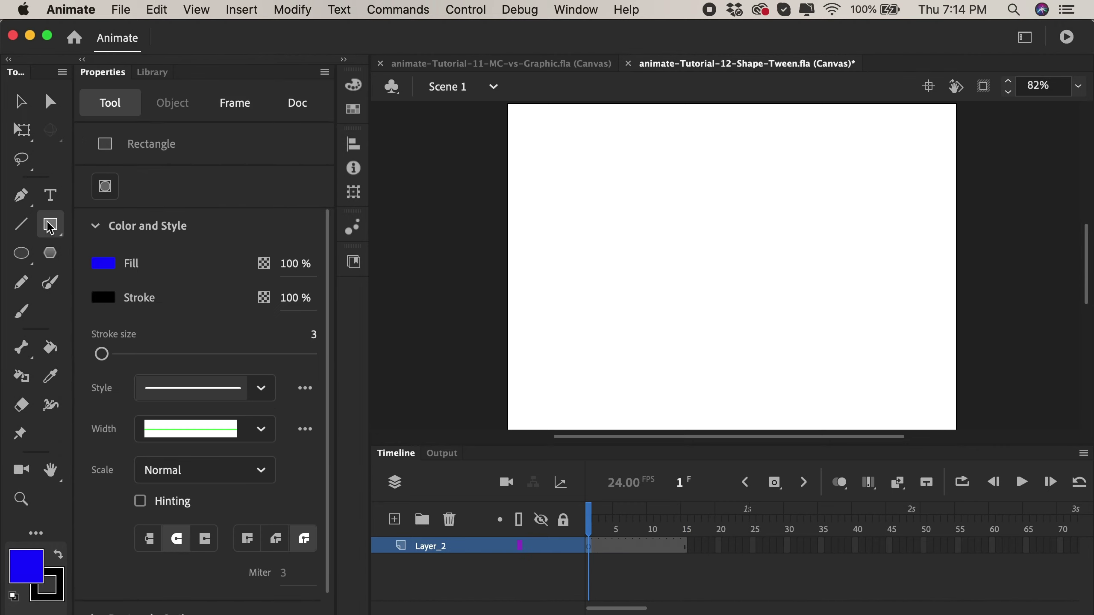
click(29, 566)
click(119, 436)
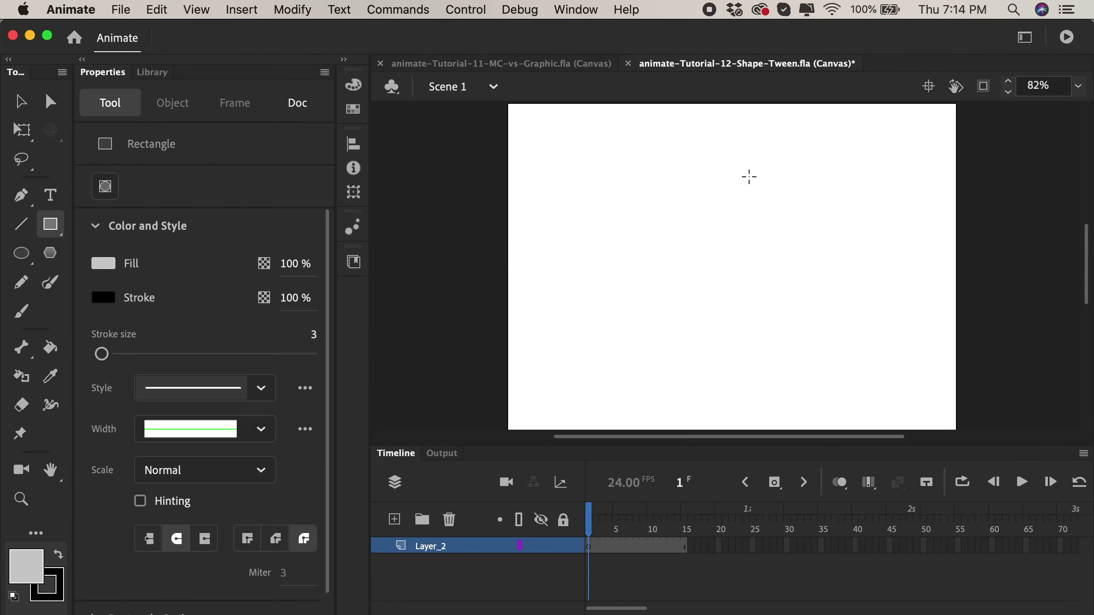
drag(727, 140, 917, 403)
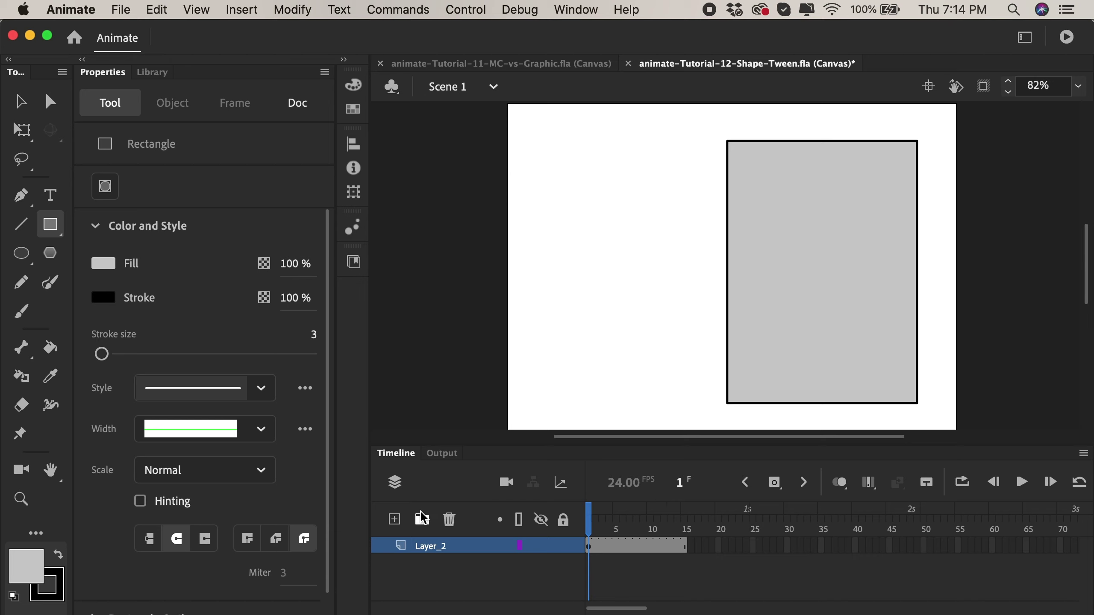
Rename the gray rectangle's layer as bottom_of_card.
double_click(429, 546)
text(bottom of card)
key(Return)
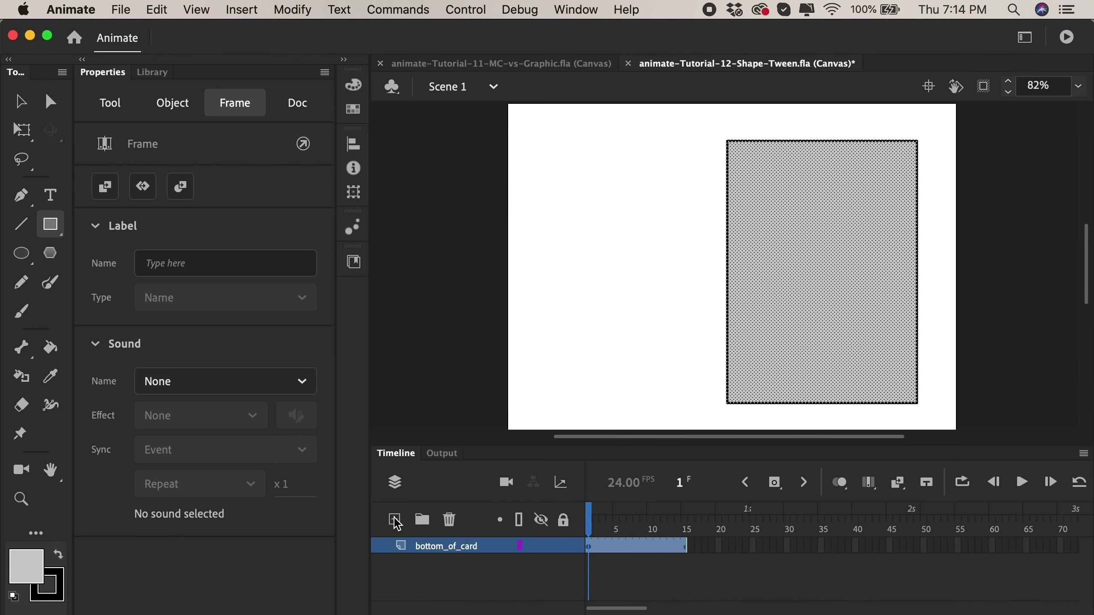
Add a new layer above bottom_of_card and name it top.
click(395, 520)
double_click(440, 549)
text(top)
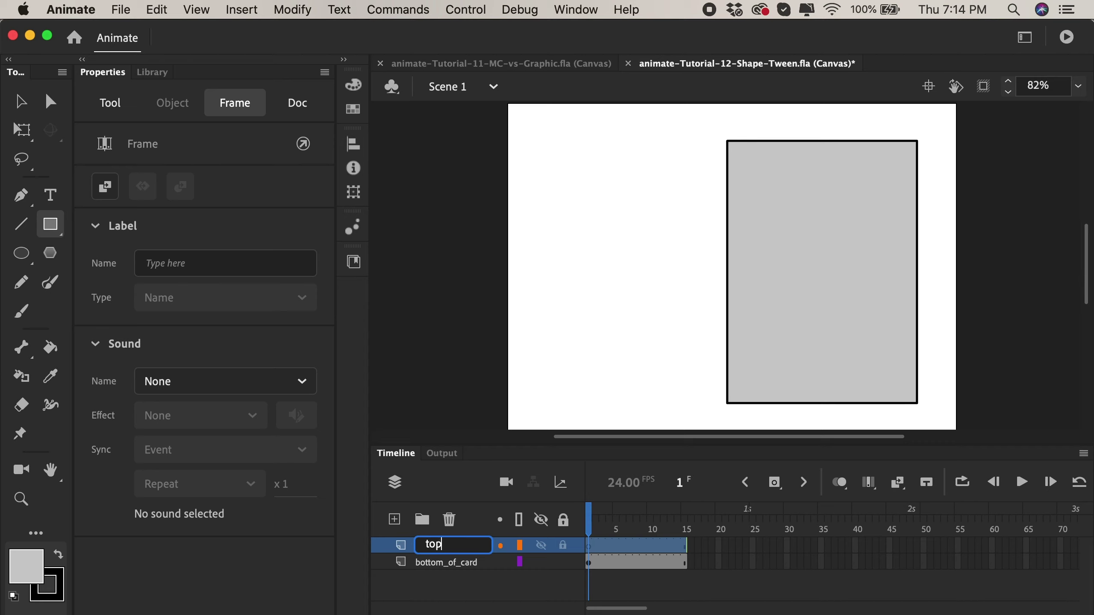
key(Return)
Copy the gray card rectangle's keyframe onto the top layer and fill the copied rectangle with bright blue.
drag(590, 563, 634, 545)
click(26, 567)
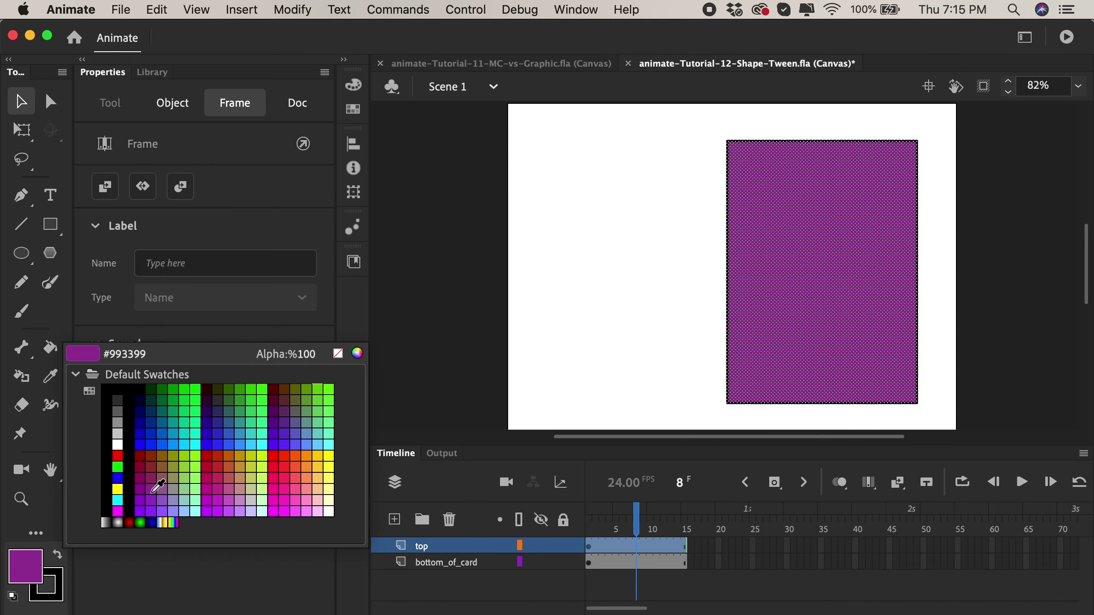
click(173, 444)
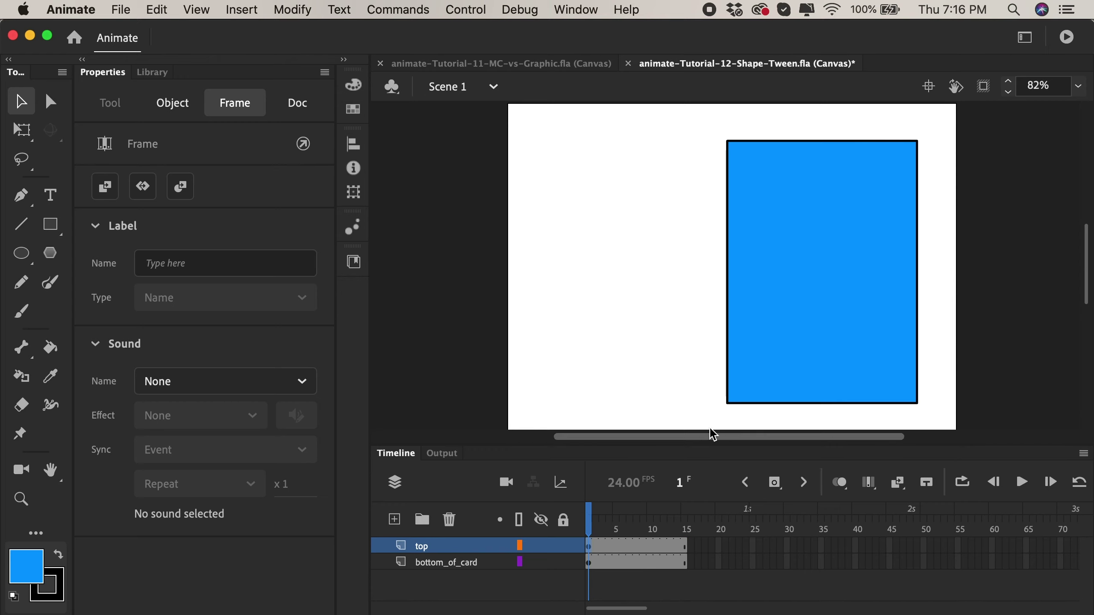
On frame 15, move the blue rectangle beside the gray one and reshape its two outer corners into an open-cover perspective.
double_click(792, 371)
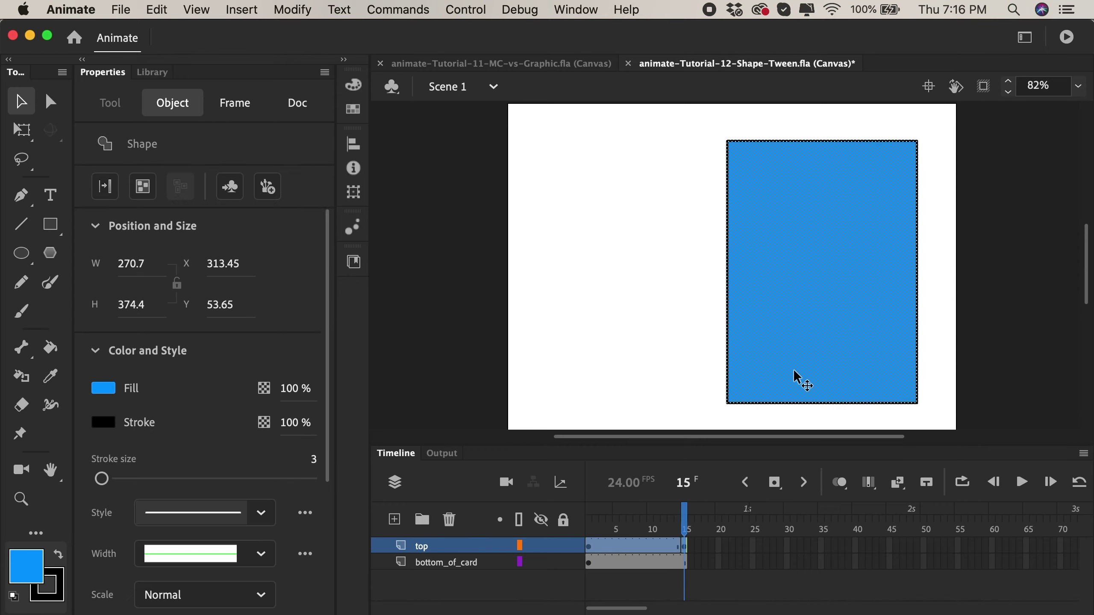
drag(793, 371, 603, 370)
click(516, 321)
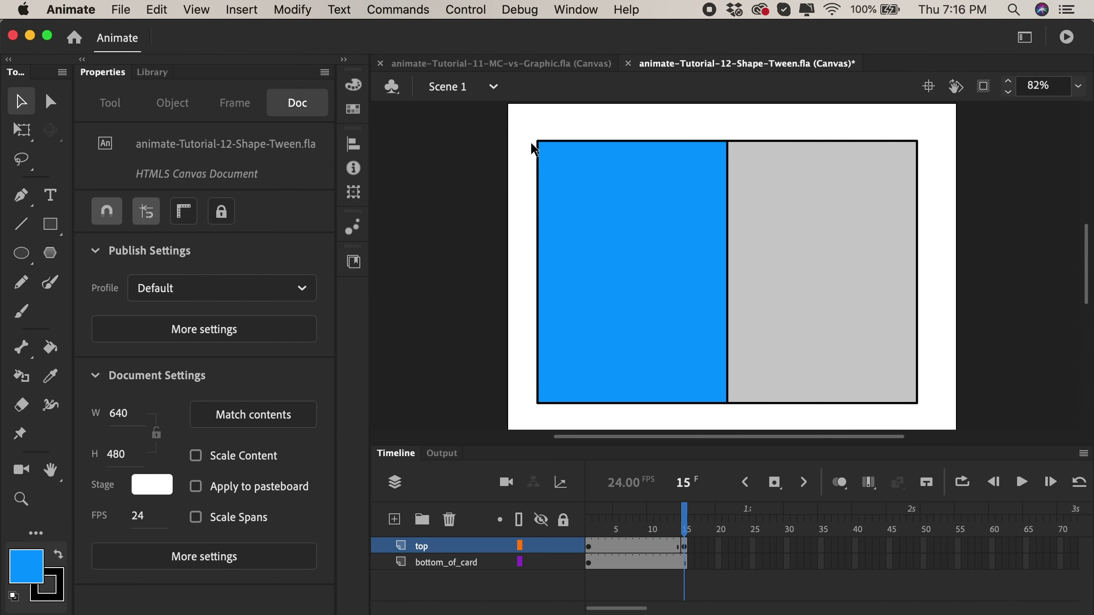
drag(538, 142, 606, 117)
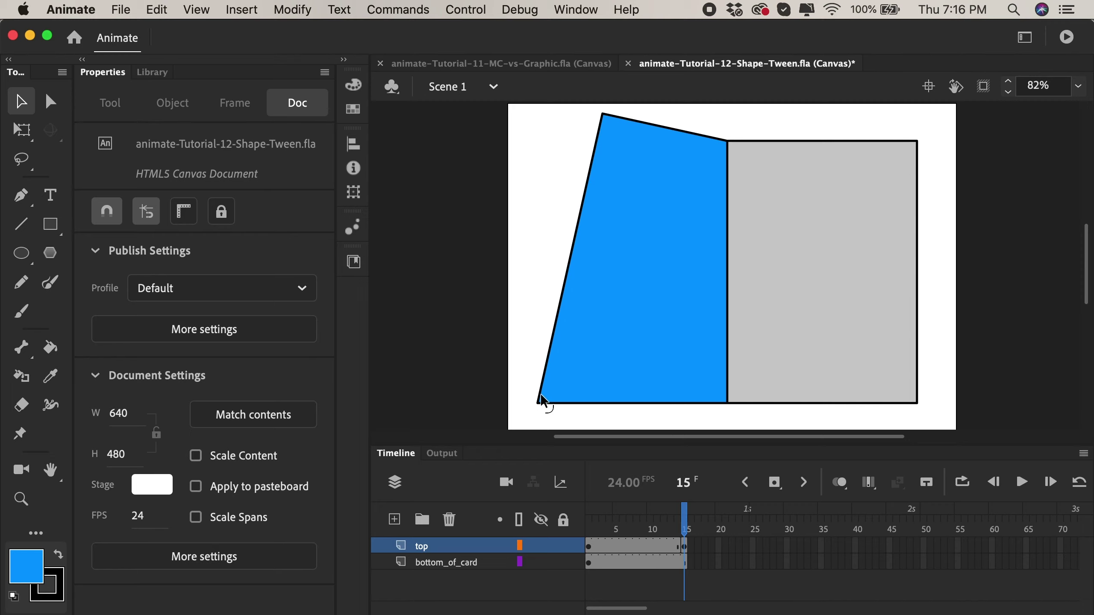
drag(538, 402, 604, 424)
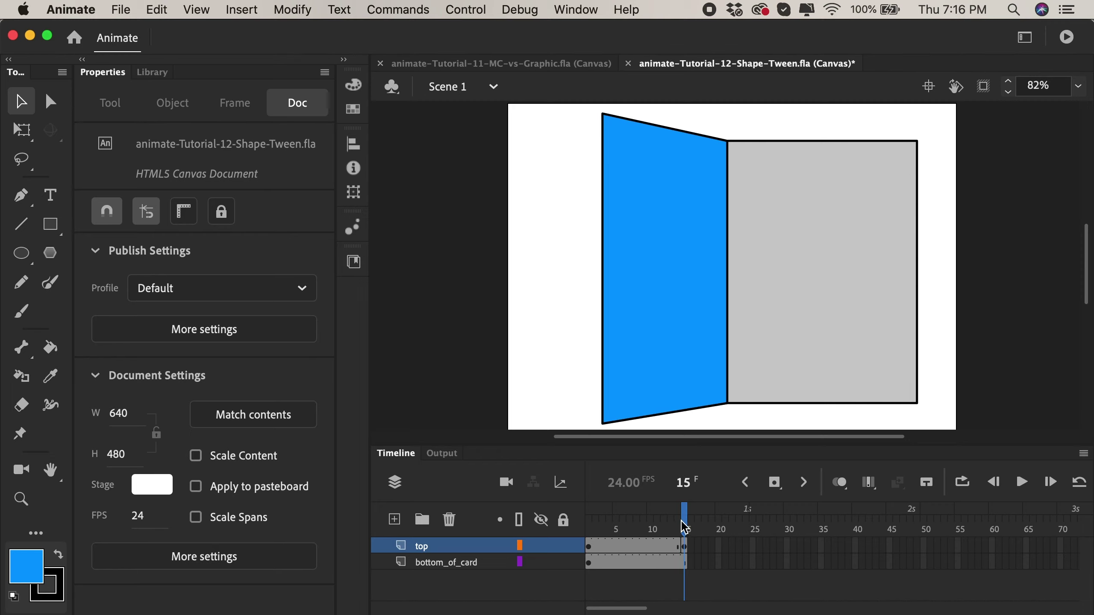
Compare the closed blue cover on the top layer's first keyframe with the opened cover on frame 15.
mouse_move(684, 522)
mouse_down()
mouse_move(596, 525)
mouse_move(706, 524)
mouse_move(630, 520)
mouse_move(684, 523)
mouse_up()
click(614, 544)
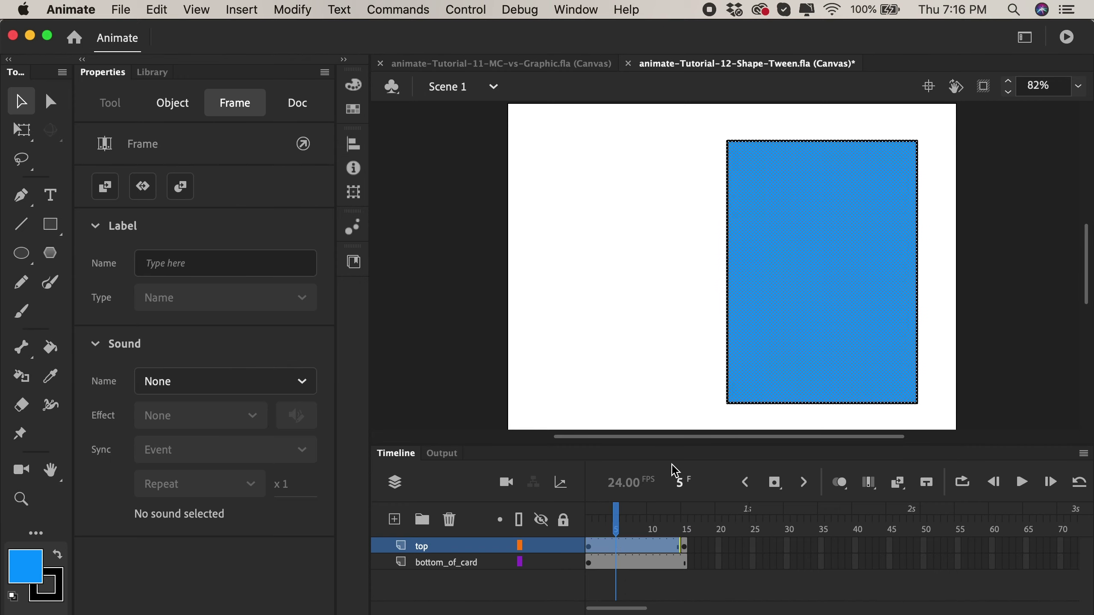
drag(614, 510, 564, 518)
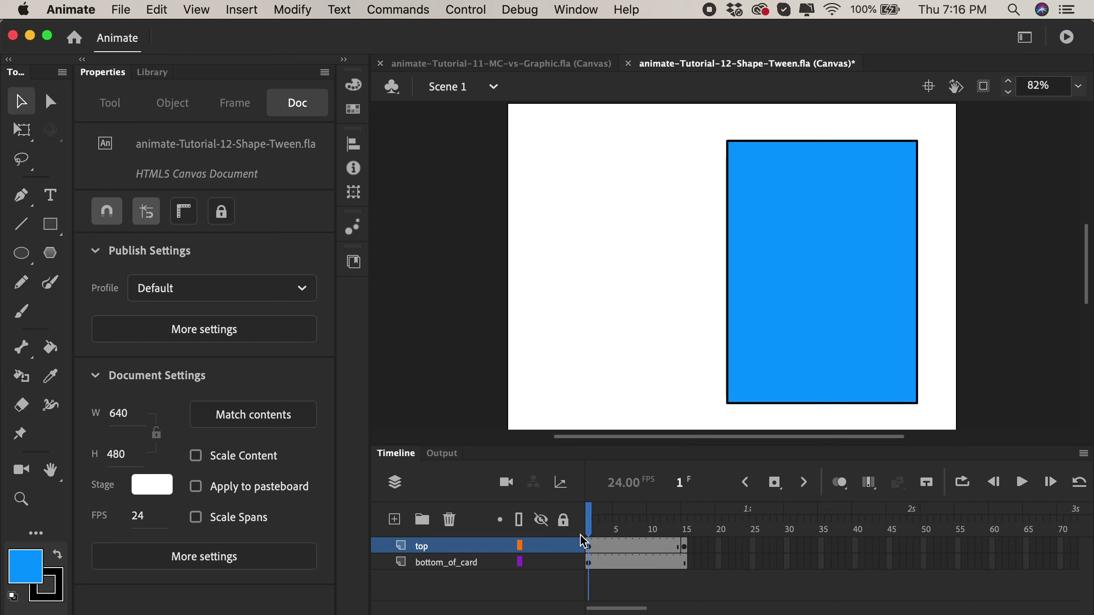
click(588, 546)
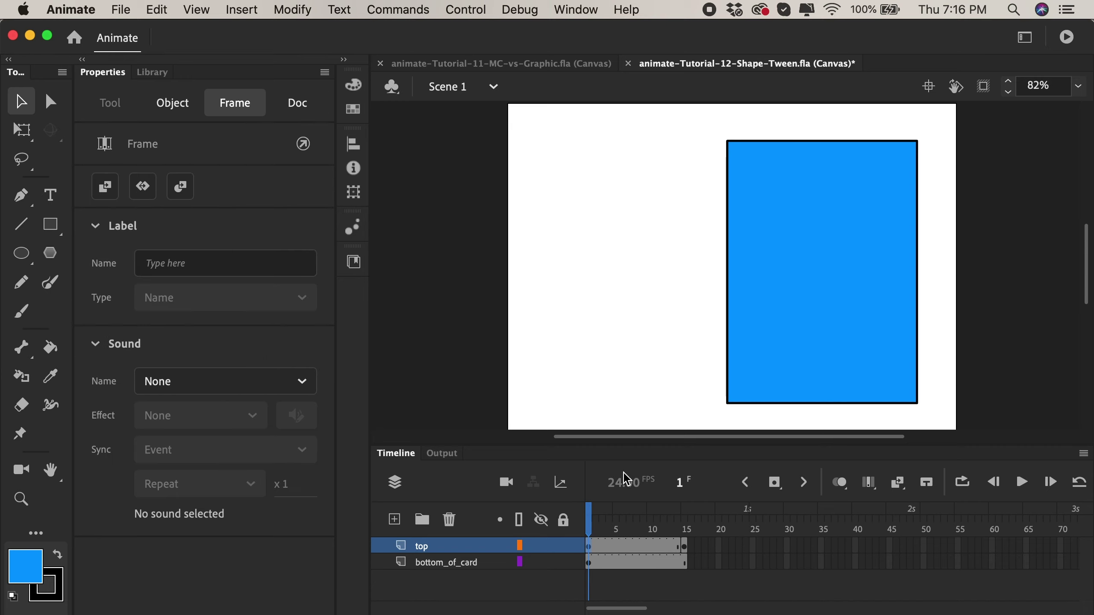
click(683, 546)
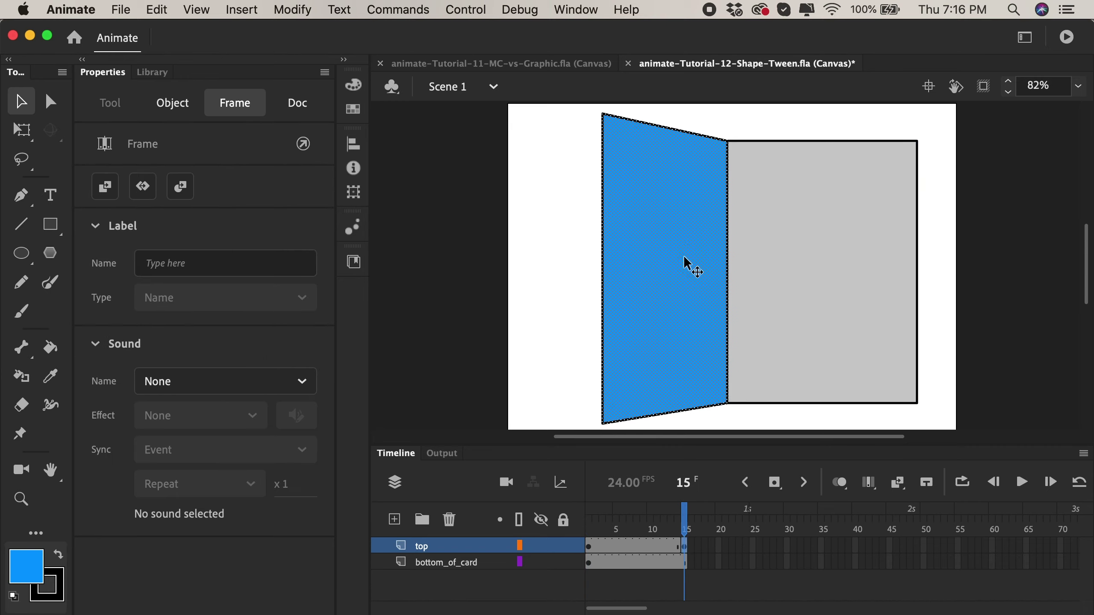
click(562, 275)
click(652, 330)
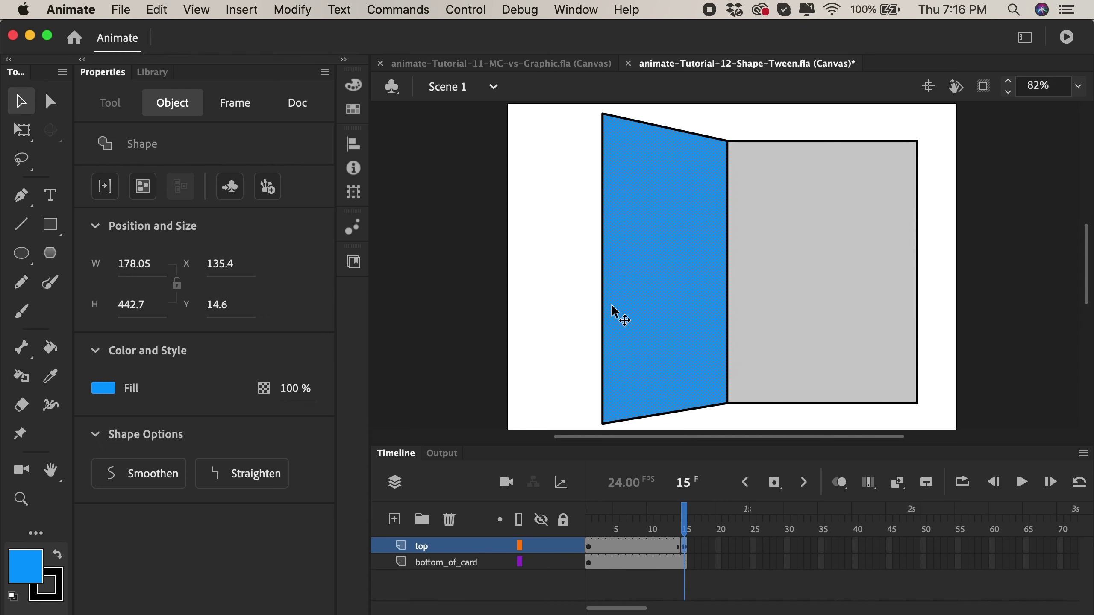
Create a shape tween between the two keyframes on the top layer.
click(606, 542)
right_click(606, 542)
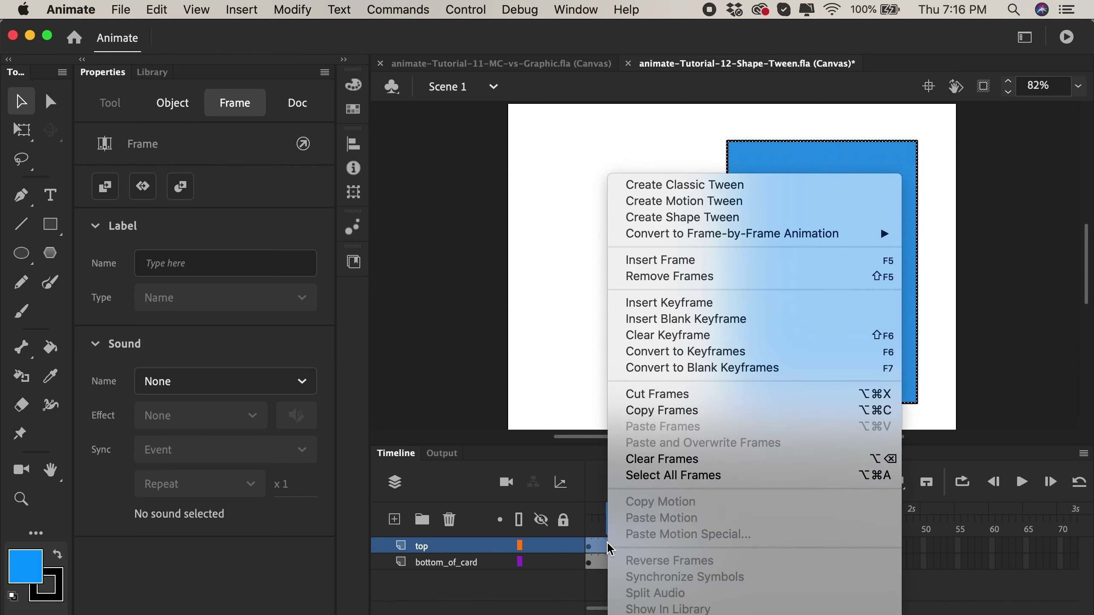
click(652, 224)
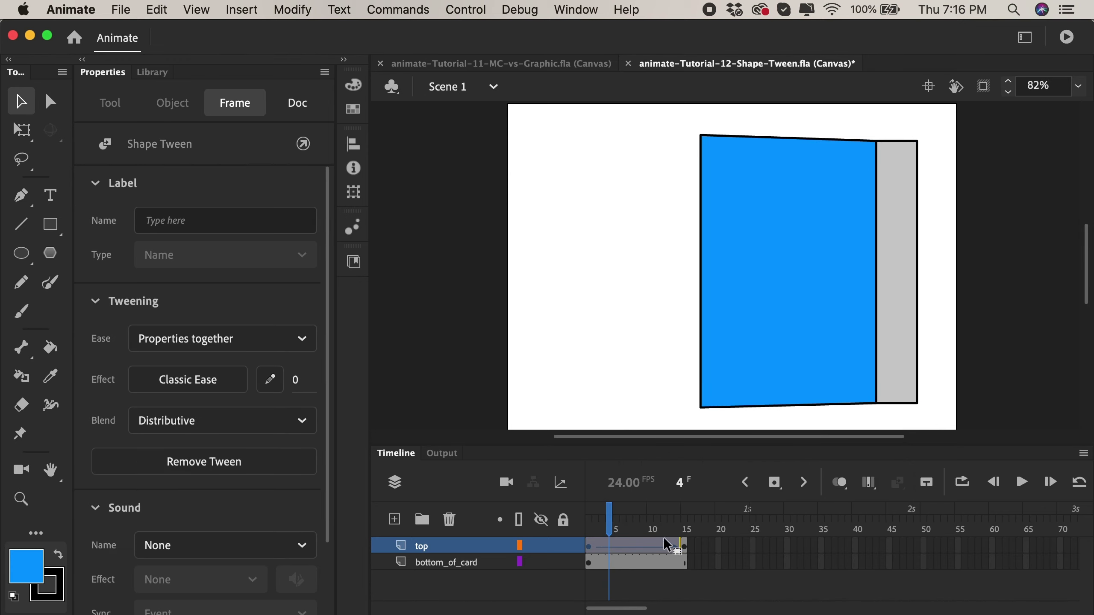
Play the card animation from frame 1 to examine how the blue cover morphs between its keyframes.
drag(611, 518, 575, 516)
key(Return)
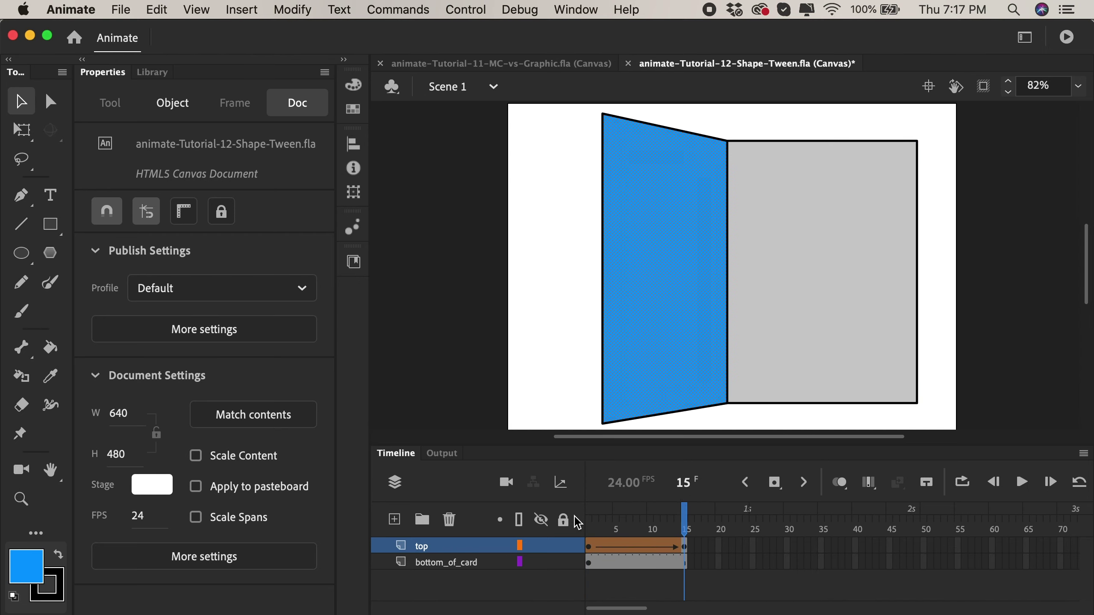
key(Return)
key(Return)
click(682, 522)
Try to add a shape hint to the blue cover on the top layer's first keyframe.
click(591, 547)
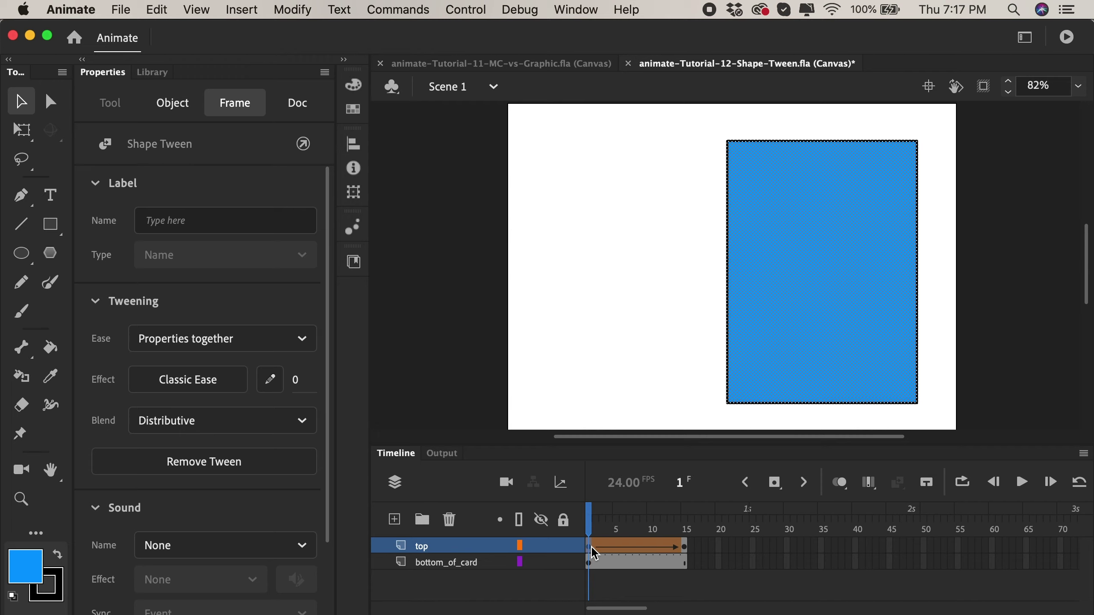
click(588, 547)
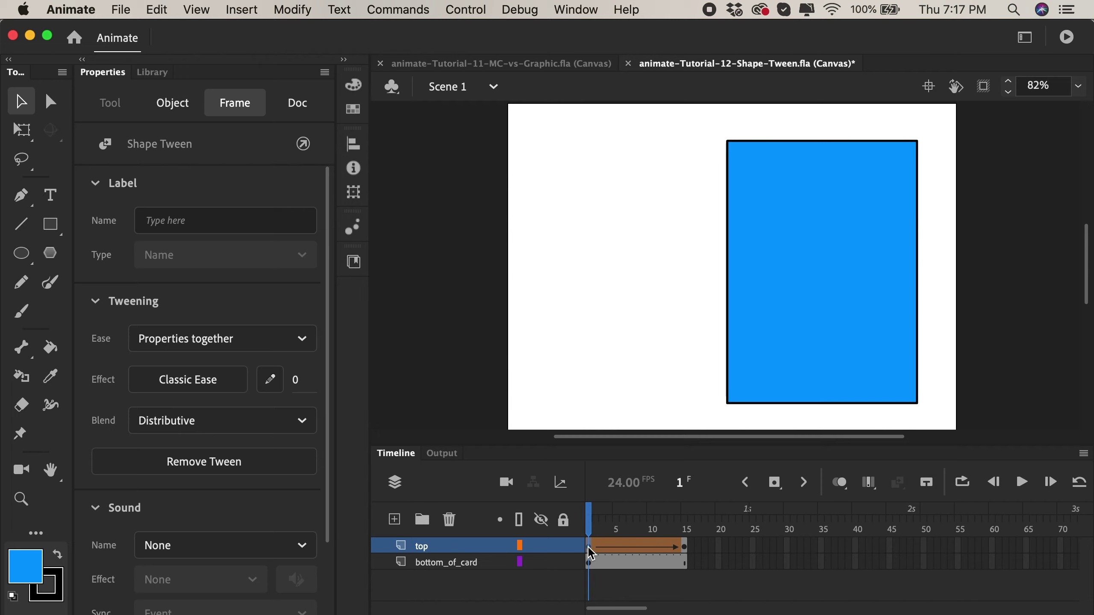
click(289, 9)
mouse_move(302, 147)
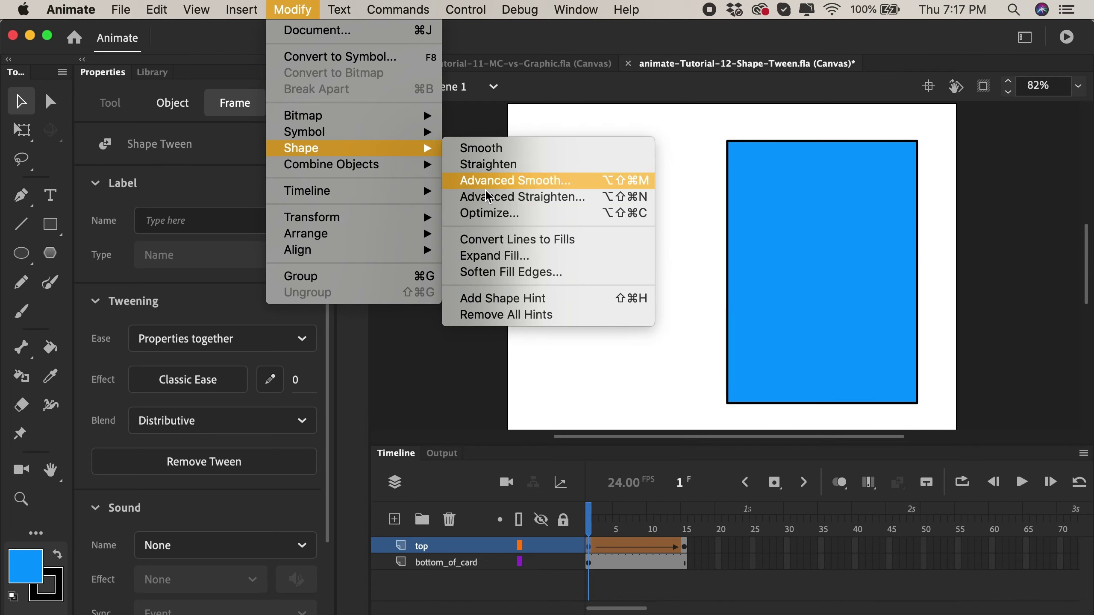
click(528, 300)
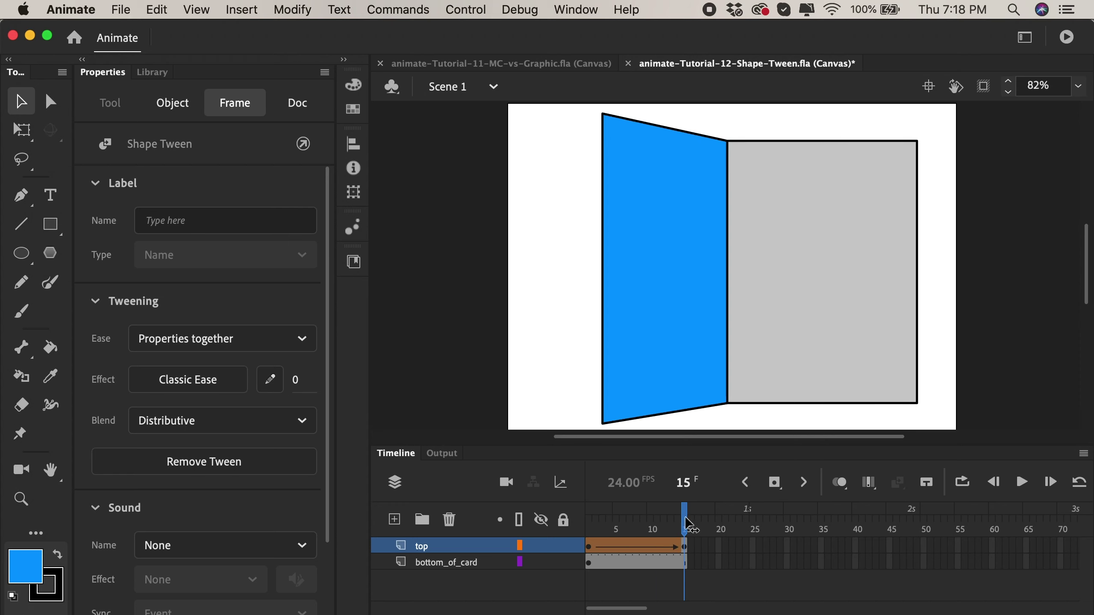
Scrub between frames 1 and 15 to examine which corners of the blue cover correspond.
drag(686, 516, 588, 516)
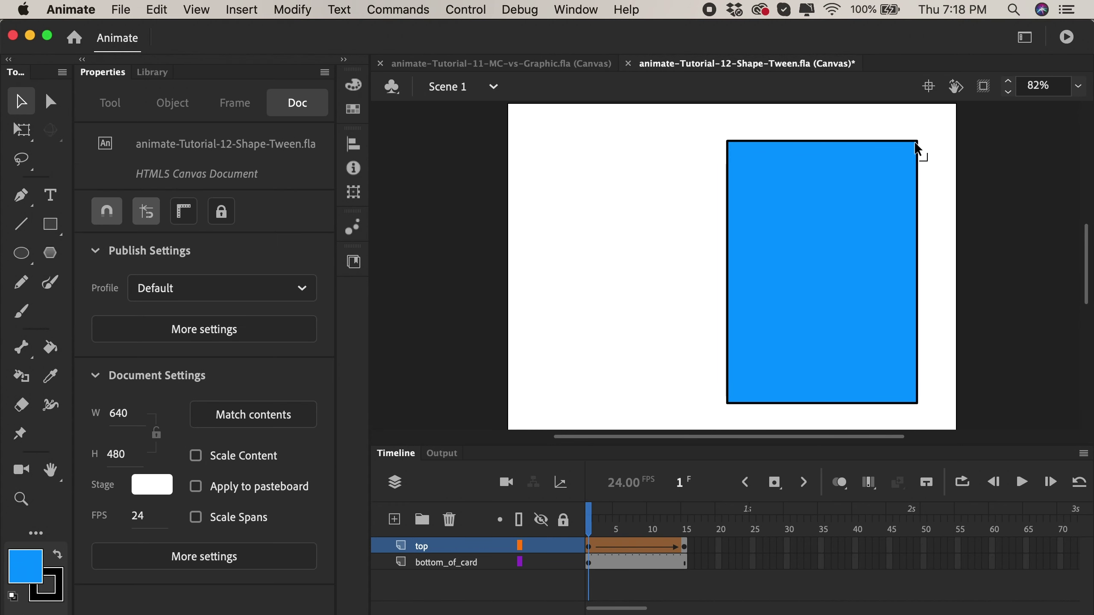
drag(592, 519, 684, 519)
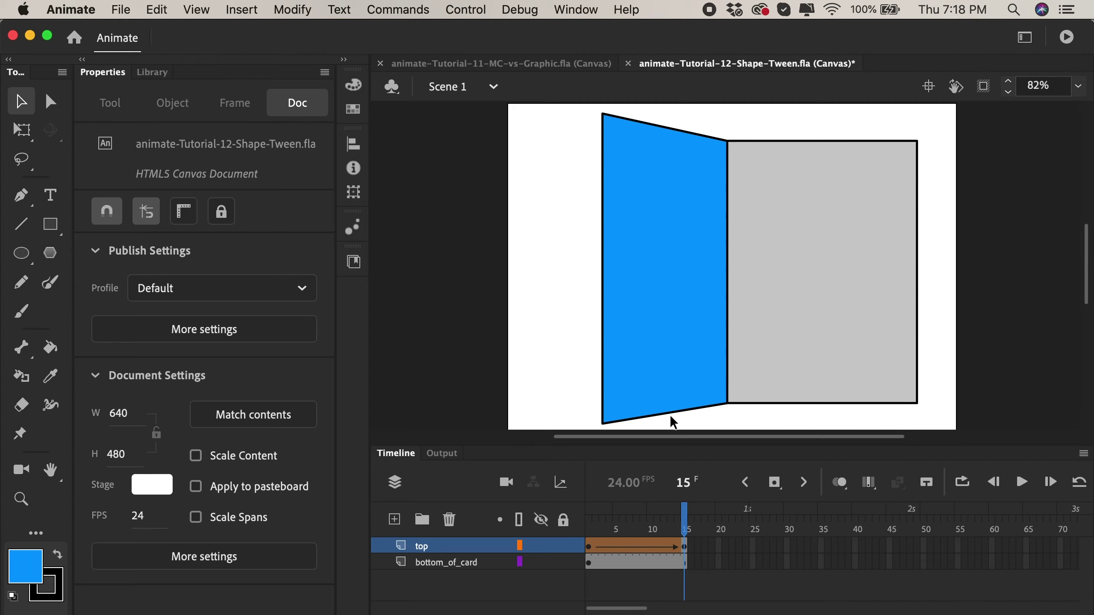
drag(684, 519, 588, 518)
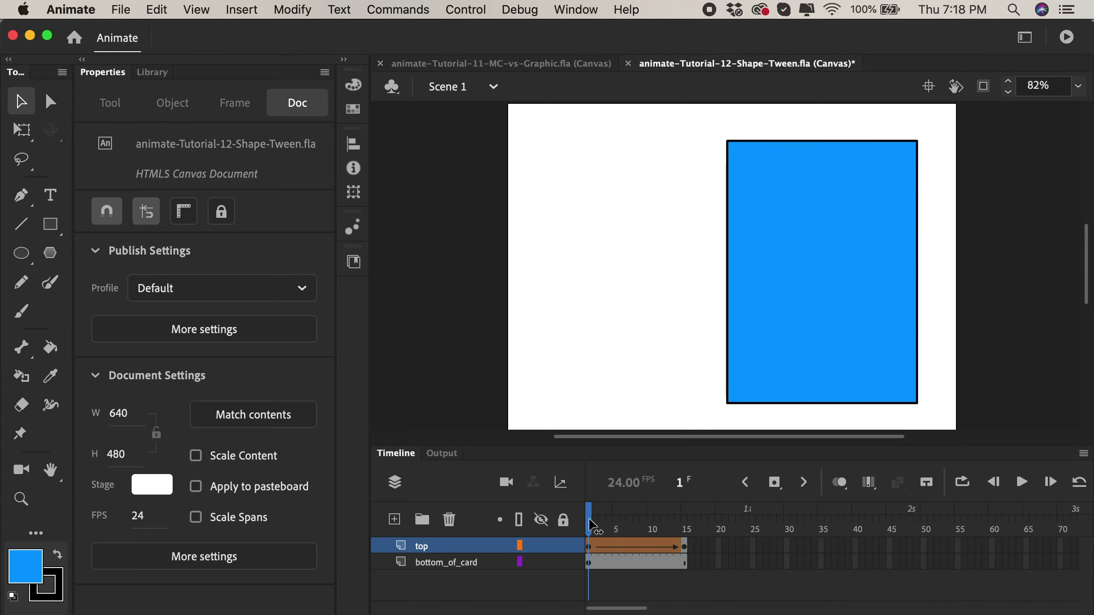
mouse_move(590, 521)
mouse_down()
mouse_move(669, 522)
mouse_move(575, 519)
mouse_up()
Add a shape hint on the top layer's first keyframe and place it on the blue cover's upper-left corner.
click(590, 549)
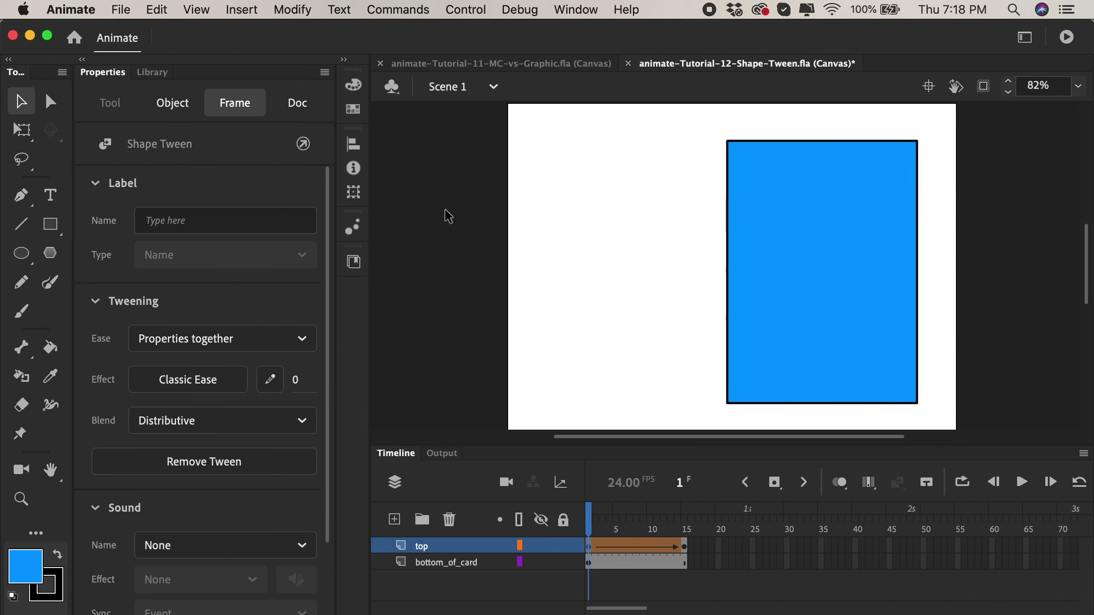
click(292, 9)
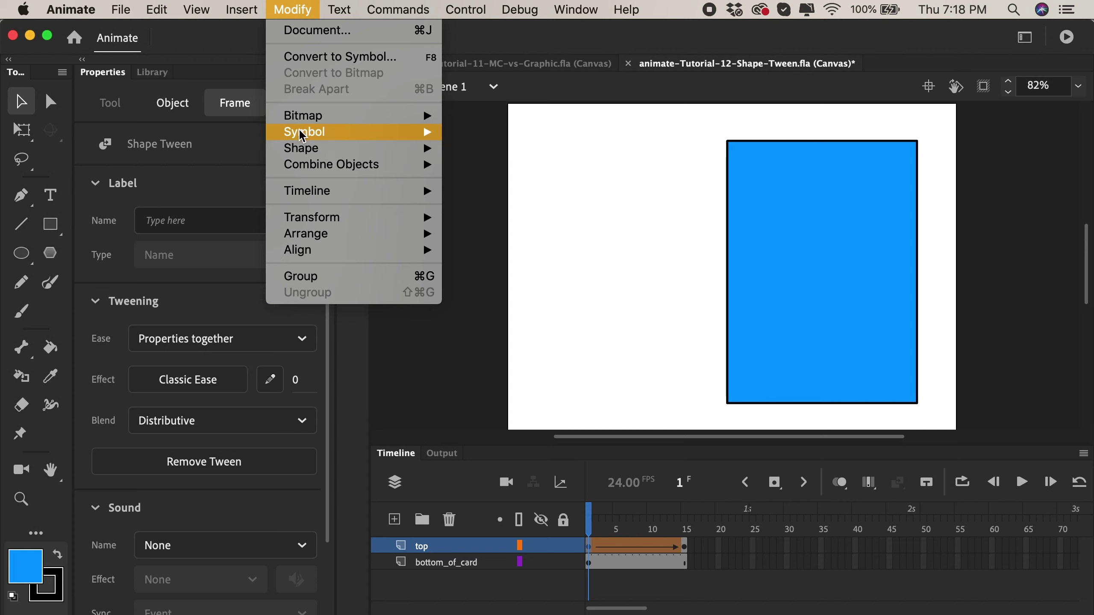
mouse_move(299, 146)
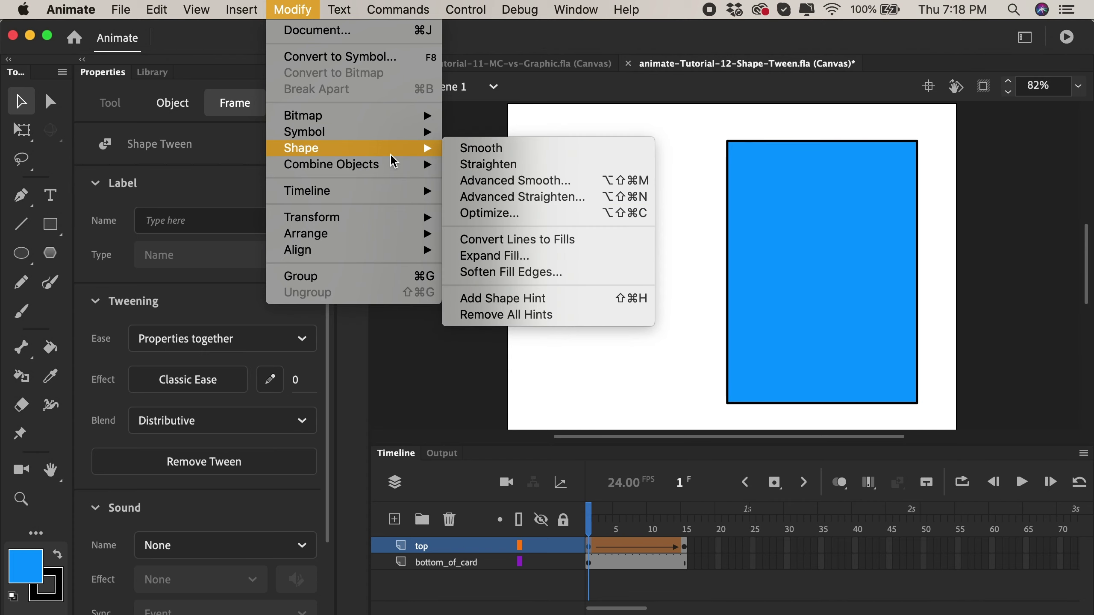
click(506, 298)
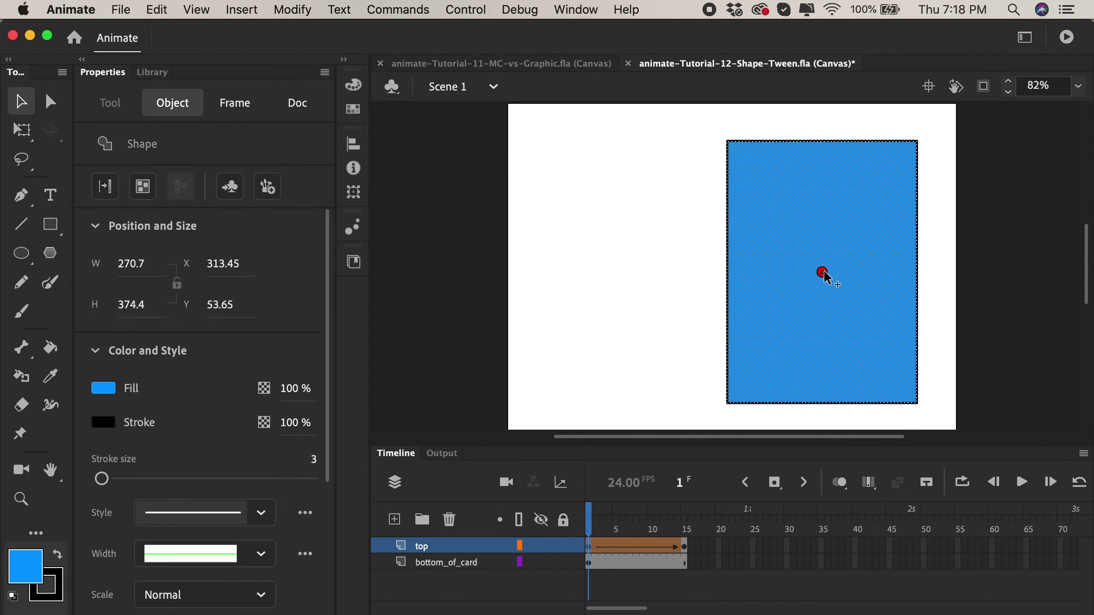
drag(823, 270, 727, 143)
On frame 15, place the matching hint on the blue cover's upper-right corner at the card's hinge.
click(685, 529)
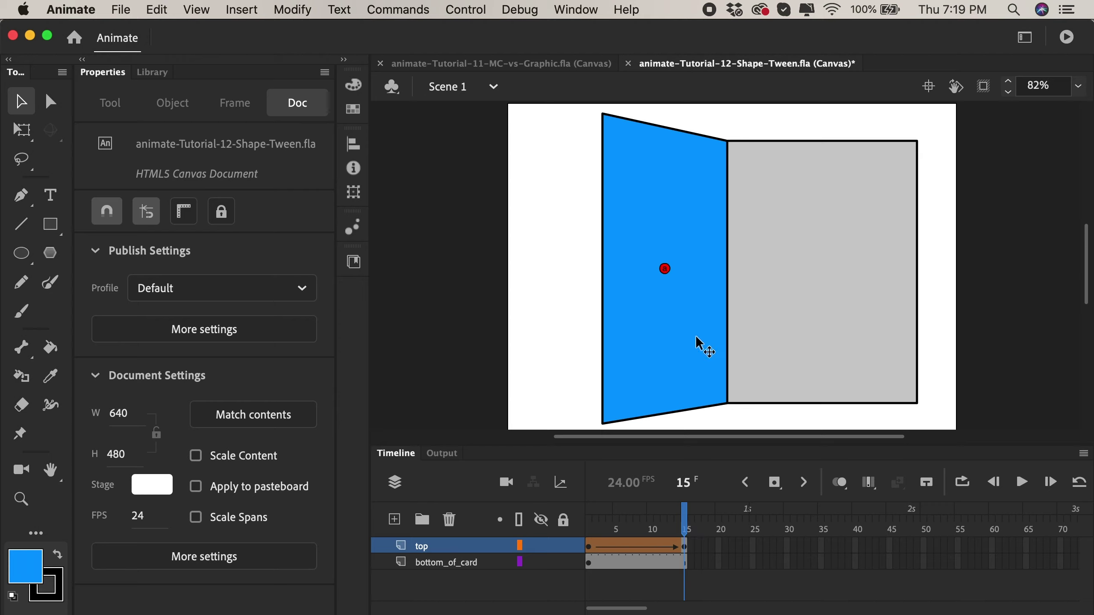
drag(664, 269, 696, 216)
drag(724, 145, 723, 145)
Scrub through the tween from frame 1 to examine how the first shape hint affects the cover's motion.
click(591, 524)
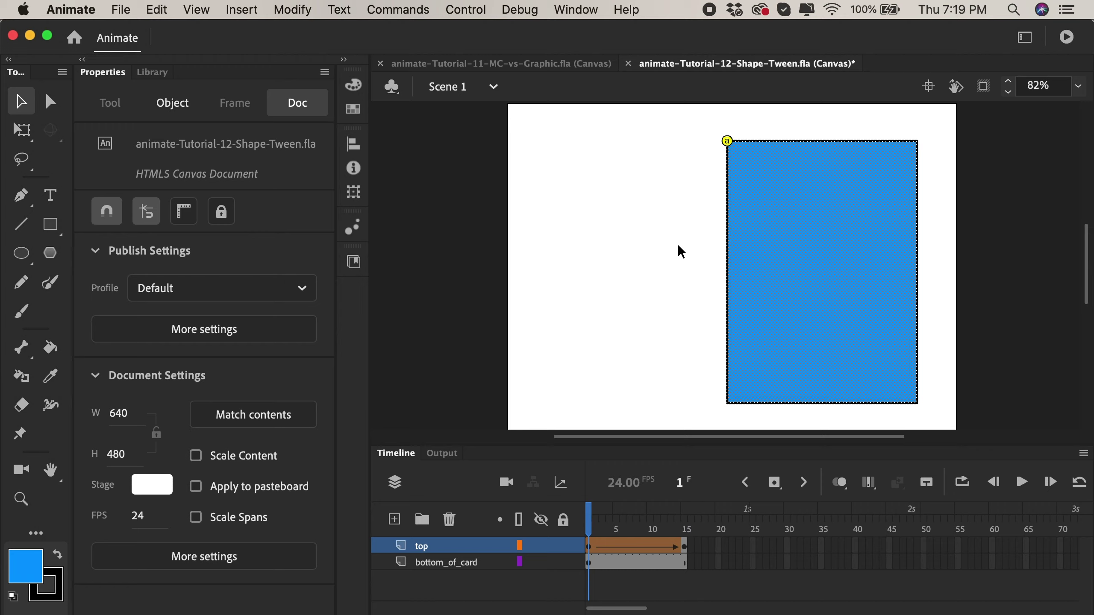
click(593, 518)
mouse_move(595, 524)
mouse_down()
mouse_move(702, 522)
mouse_move(590, 522)
mouse_up()
drag(590, 515, 675, 520)
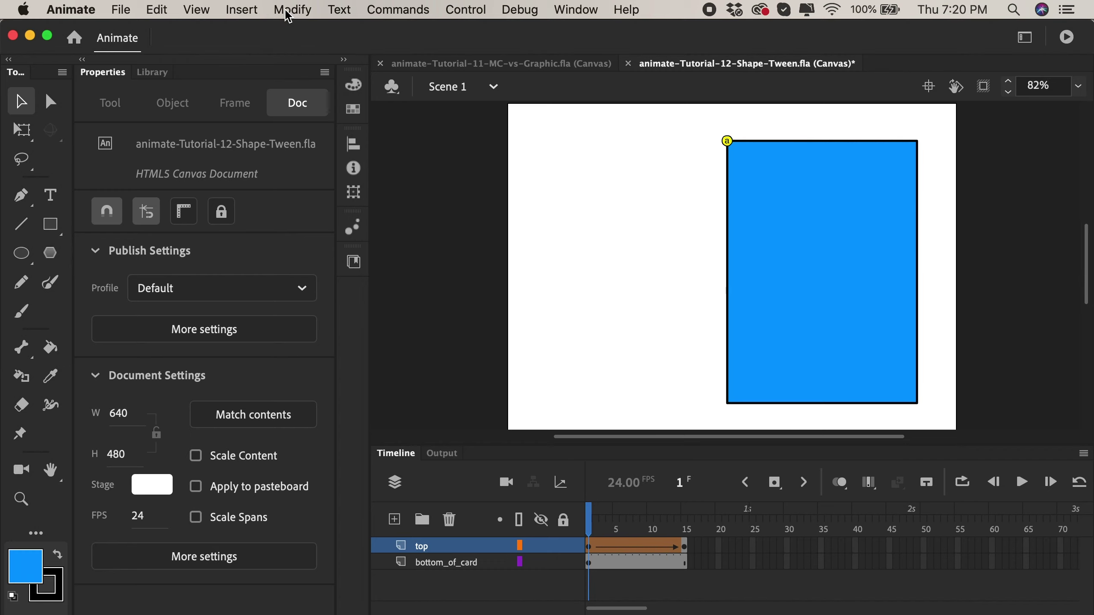
Add a second shape hint on frame 1 and place it on the blue cover's upper-right corner.
click(291, 9)
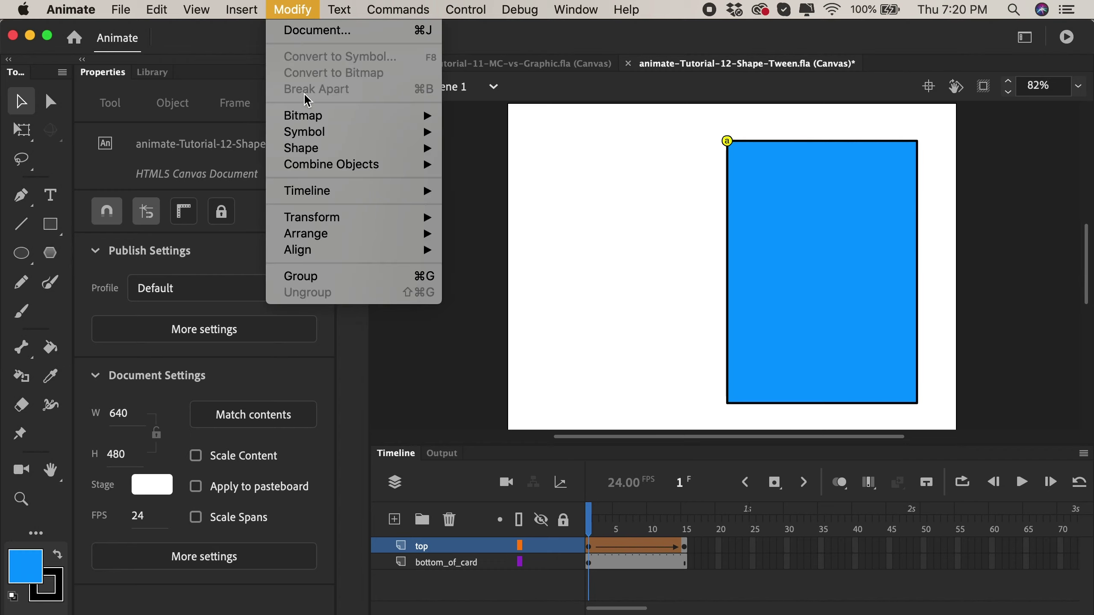
mouse_move(320, 158)
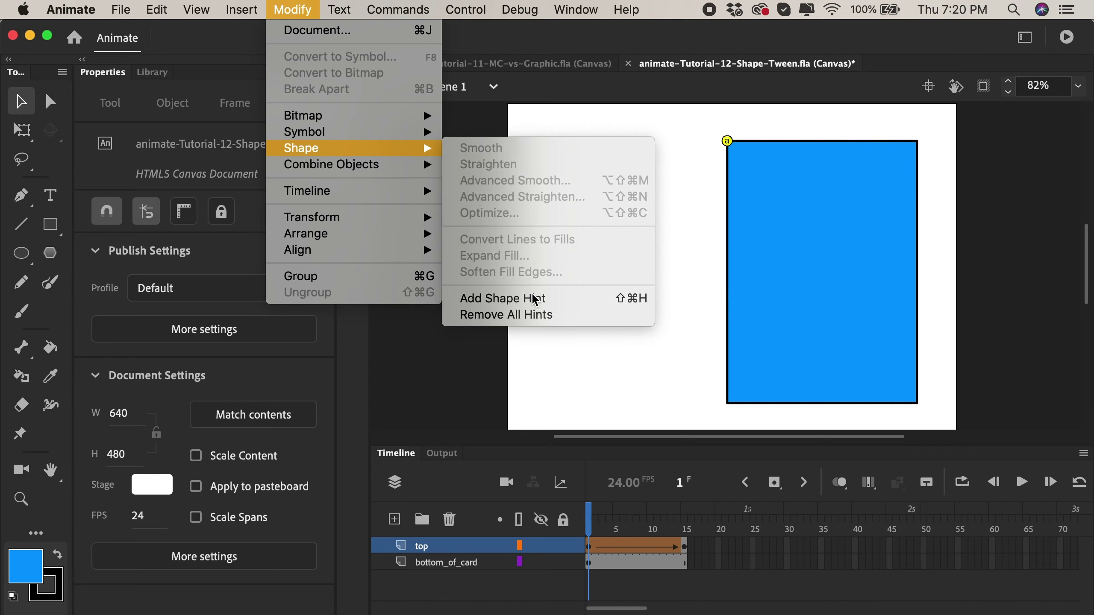
click(517, 299)
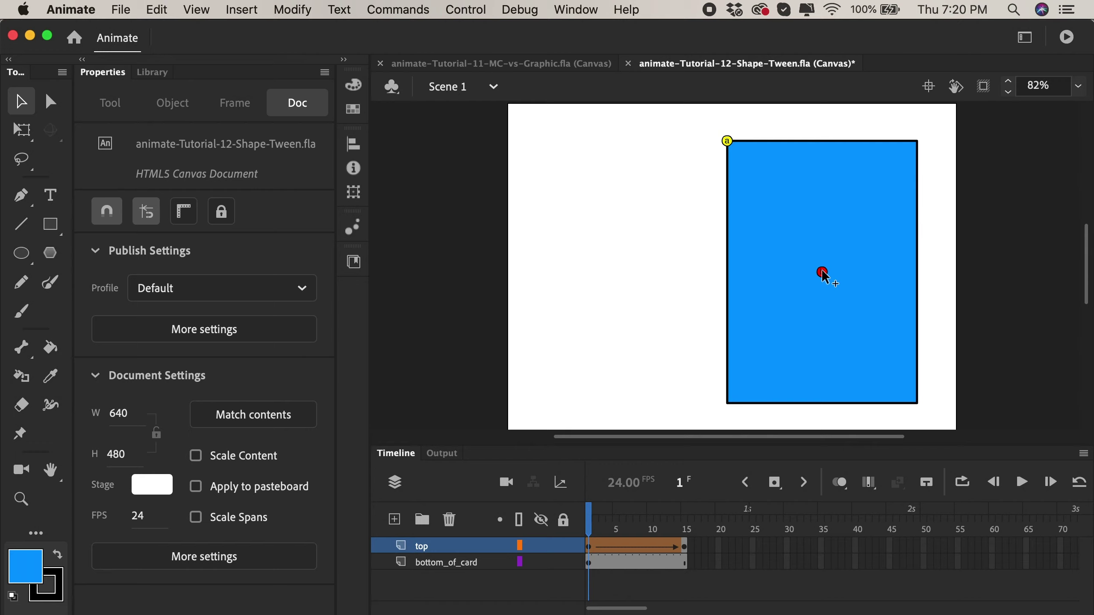
drag(822, 270, 917, 141)
Place hint b on the blue cover's upper-left corner on frame 15, and return to the top layer's first keyframe.
click(685, 529)
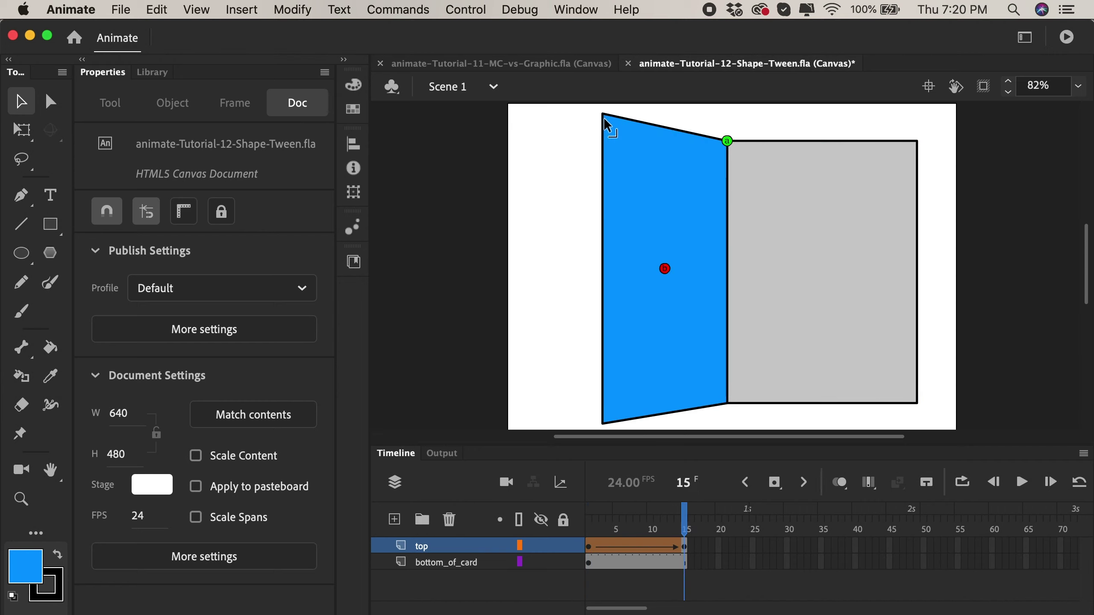
drag(665, 268, 603, 114)
drag(686, 522, 588, 523)
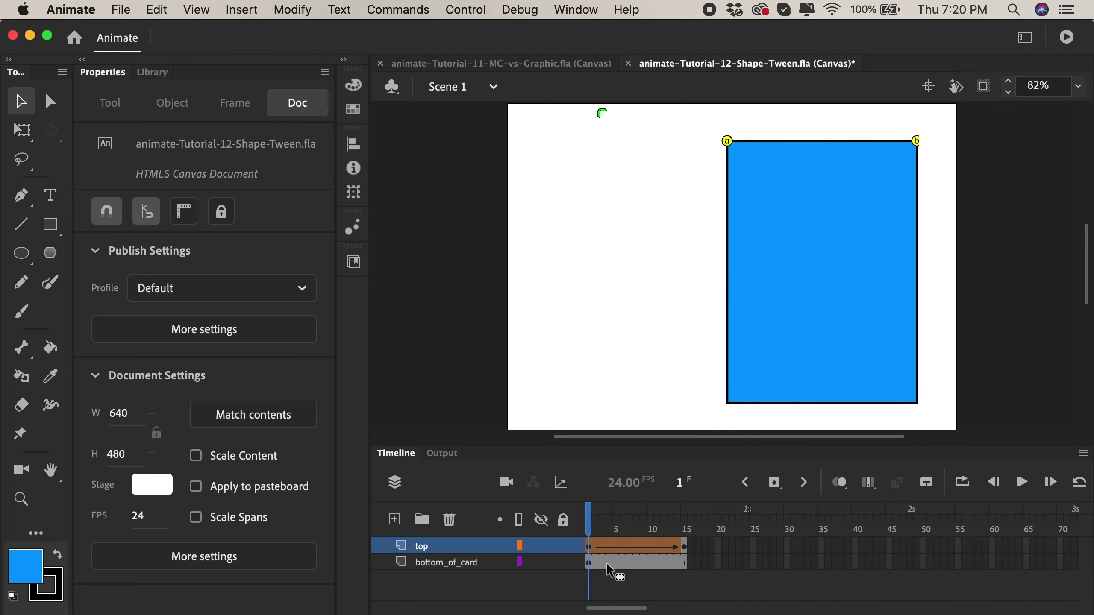
click(589, 547)
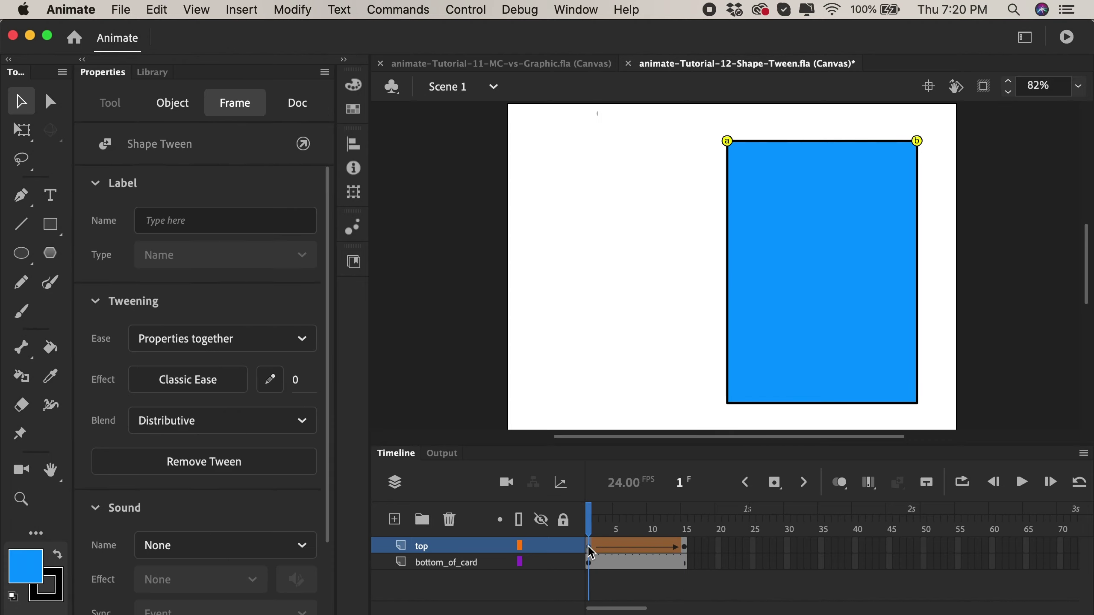
Add a third shape hint on frame 1 and place it on the blue cover's lower-right corner.
click(293, 10)
mouse_move(320, 151)
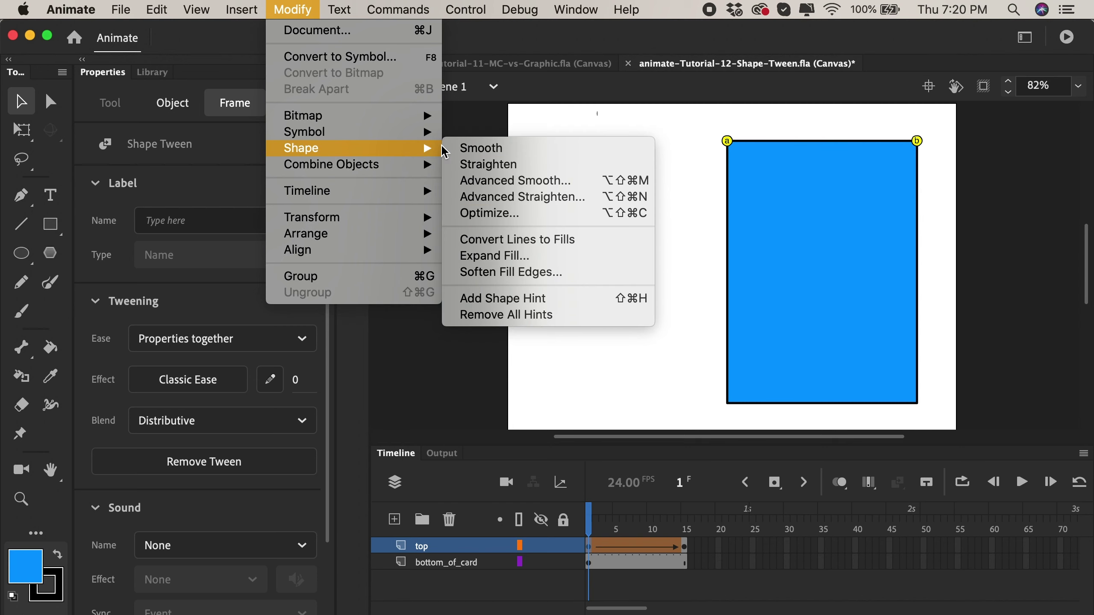
click(527, 298)
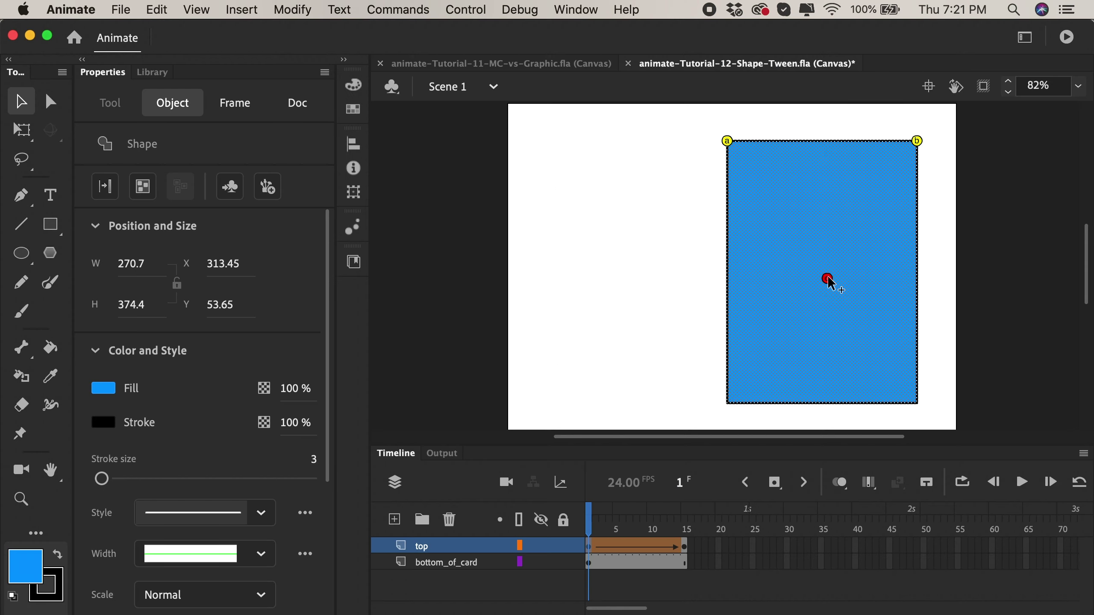
drag(833, 280, 917, 405)
Place hint c on the blue cover's lower-left corner on frame 15, and return to the top layer's first keyframe.
click(686, 526)
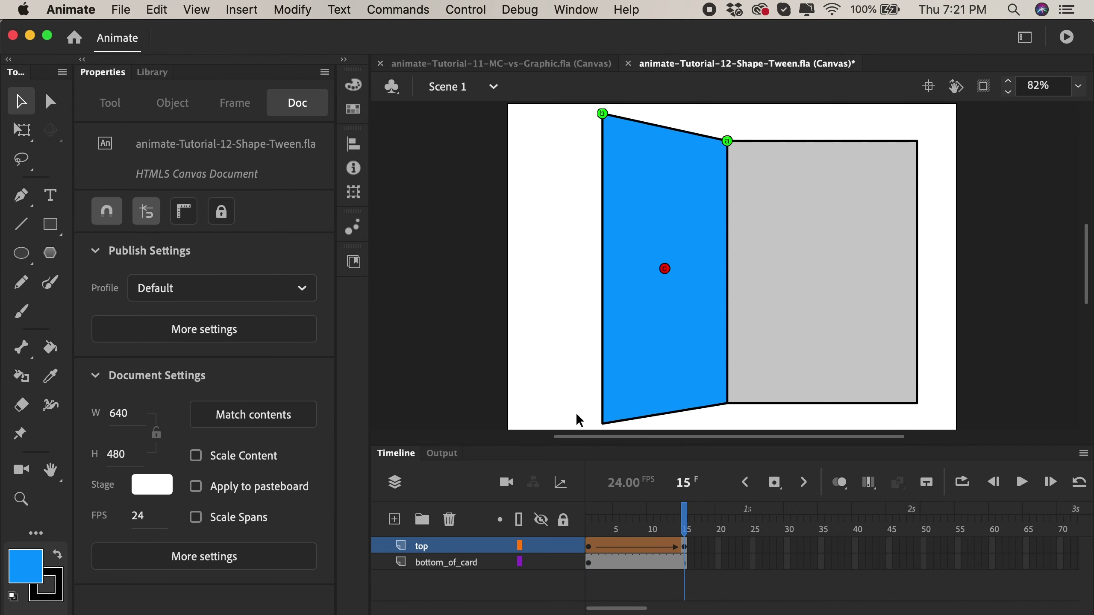
drag(665, 270, 625, 346)
drag(685, 526, 570, 534)
click(591, 546)
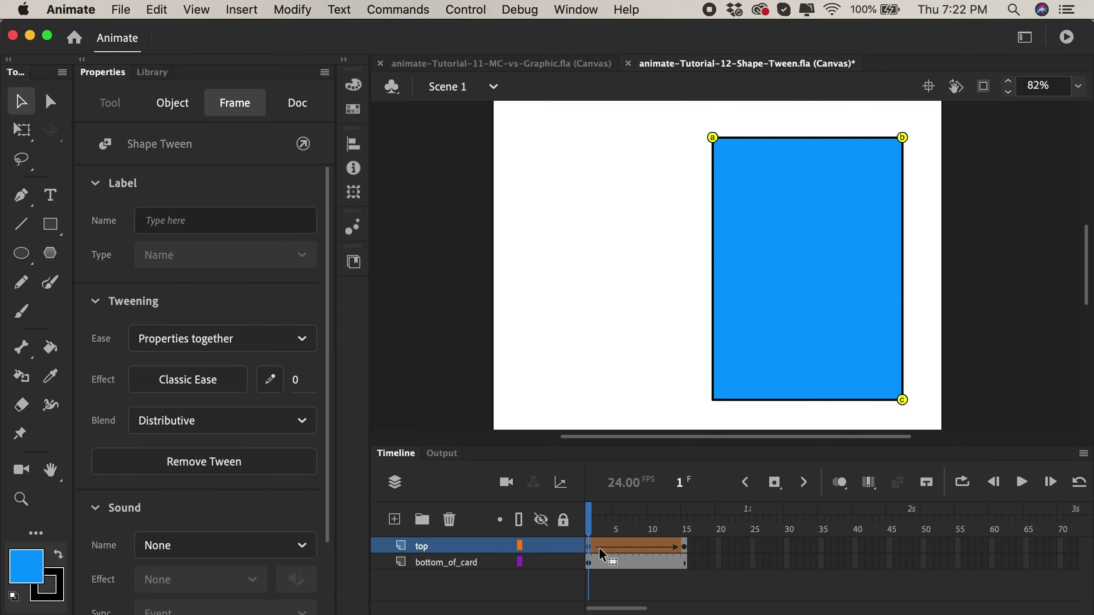
Add a fourth shape hint on frame 1 and place it on the blue cover's lower-left corner.
click(291, 10)
mouse_move(326, 151)
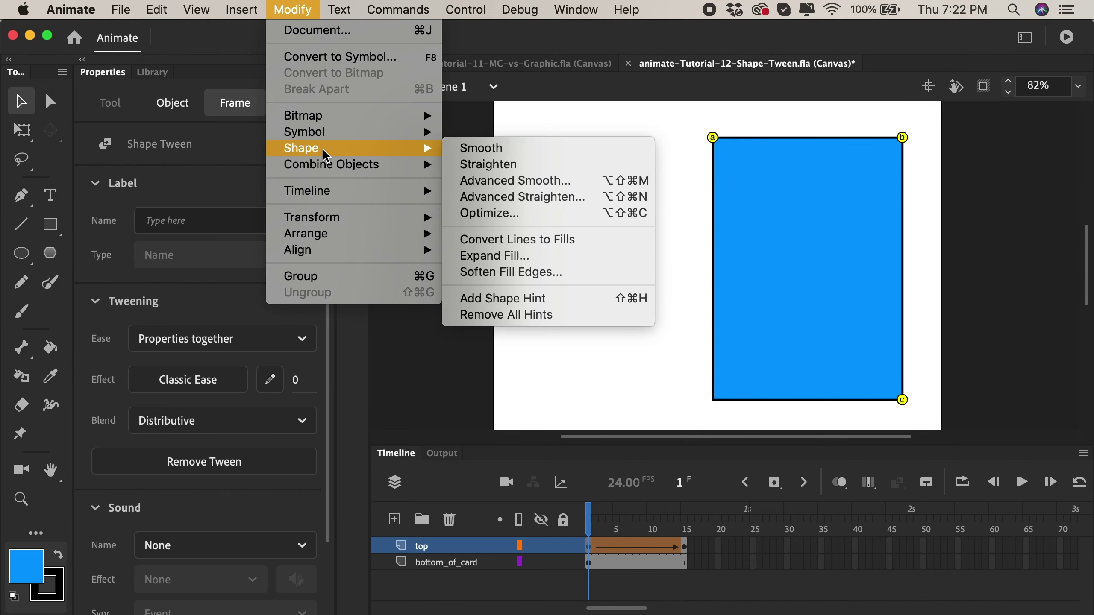
click(493, 298)
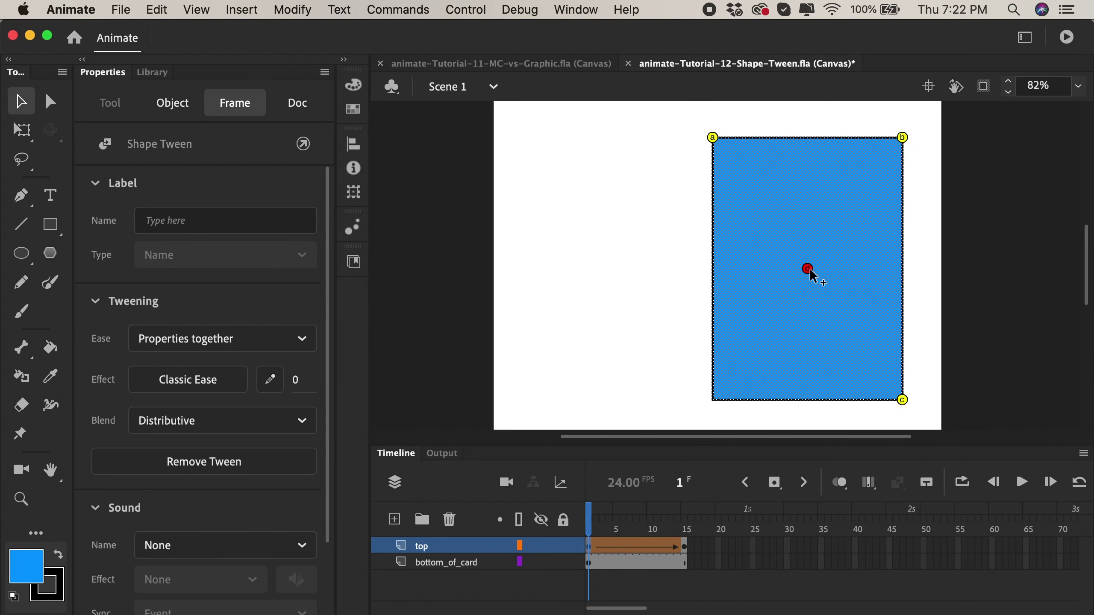
drag(809, 269, 785, 300)
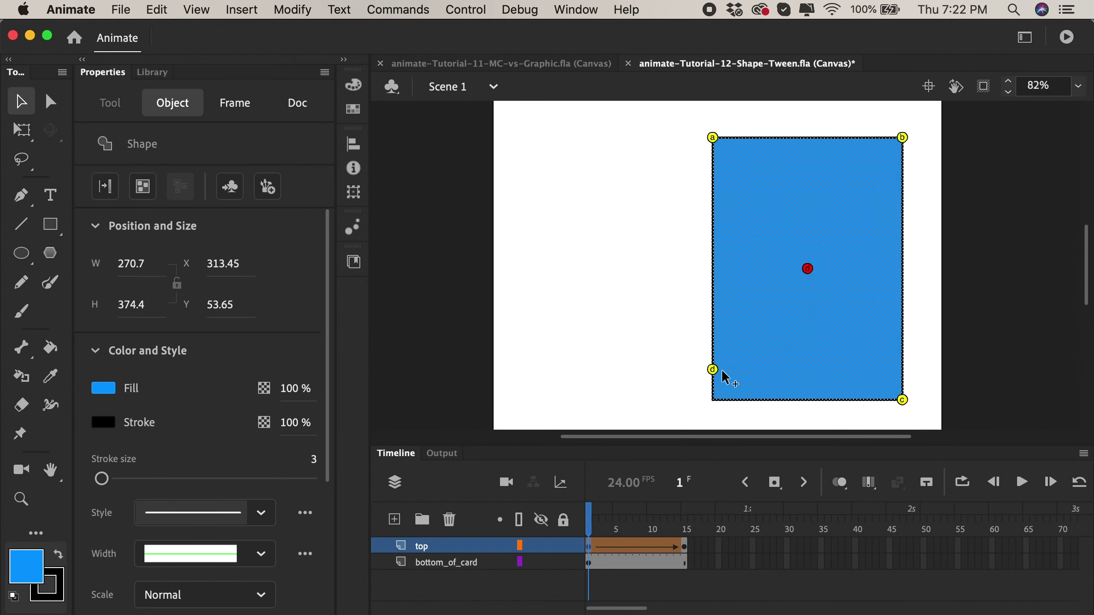
drag(718, 390, 718, 402)
Place hint d on the blue cover's lower-right hinge corner on frame 15, and scrub back to frame 1 to check the motion.
click(685, 528)
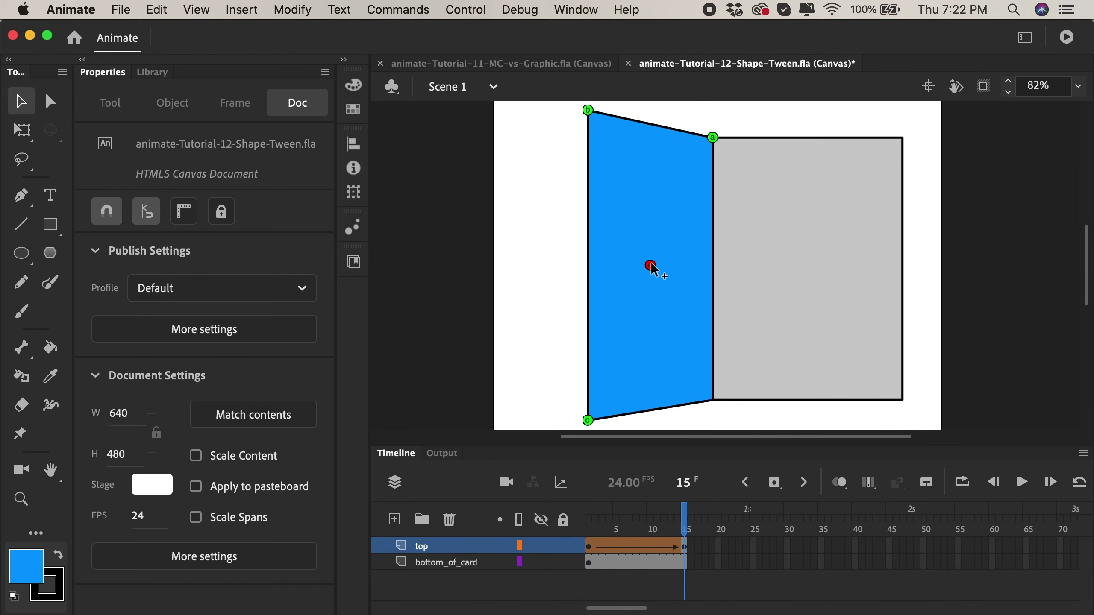
drag(652, 267, 708, 380)
drag(688, 514, 588, 529)
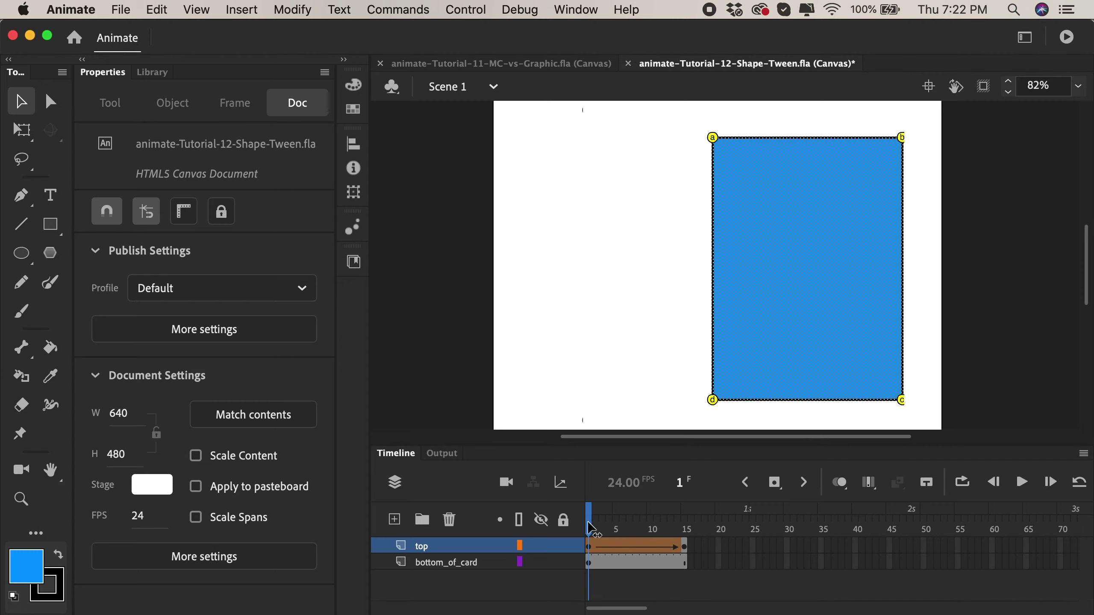
drag(591, 527, 564, 521)
Hide the top layer and fill the bottom_of_card rectangle with black on frame 1.
click(541, 547)
click(589, 563)
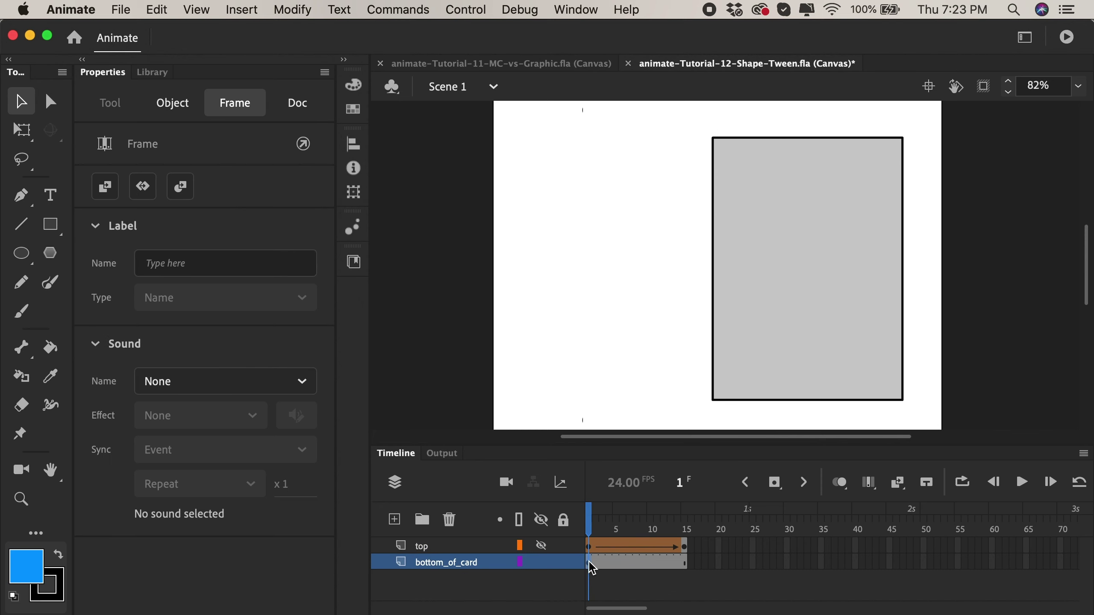
double_click(758, 299)
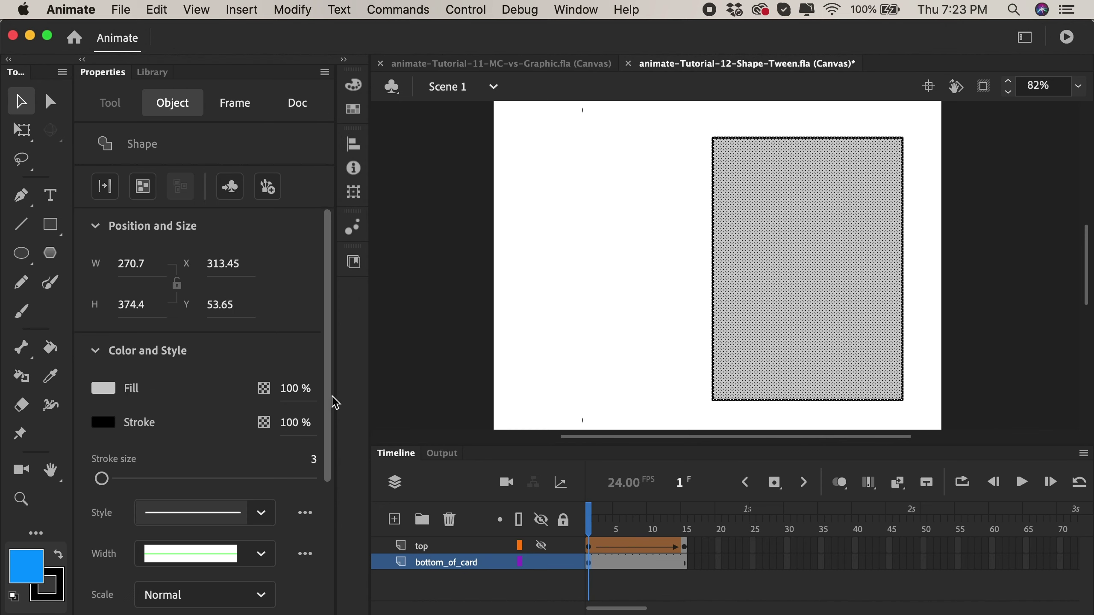
click(31, 564)
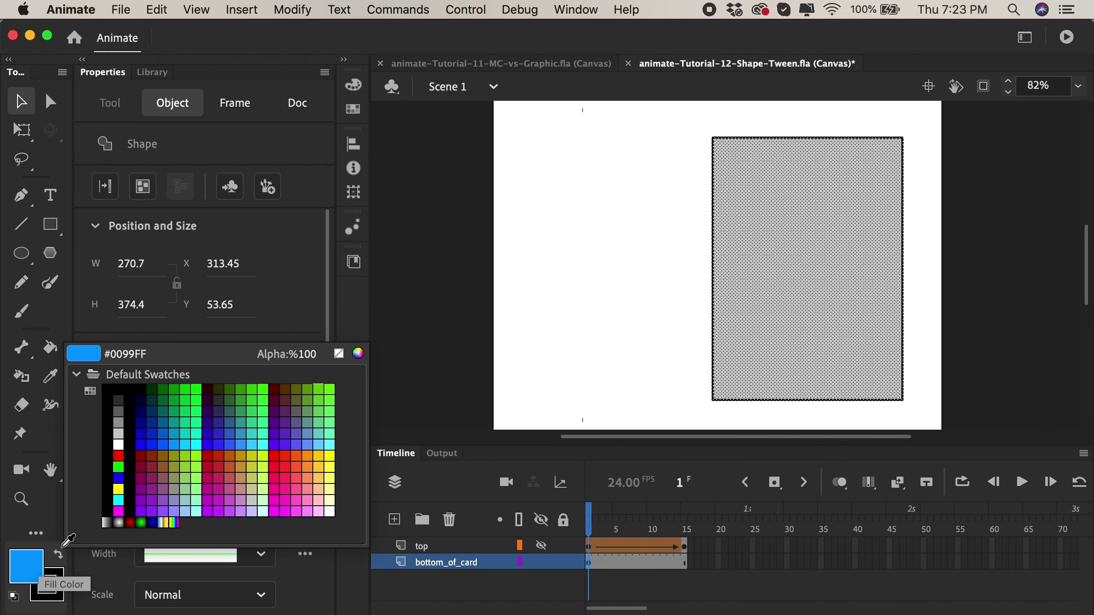
click(127, 400)
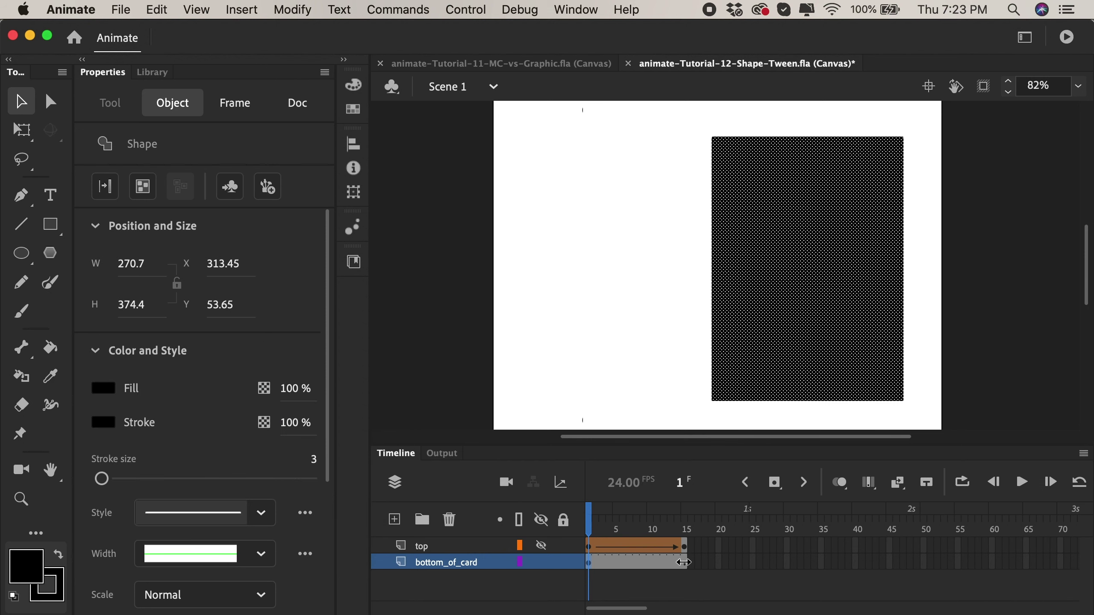
Add a keyframe at frame 15 of bottom_of_card, recolor its rectangle pale yellow, and return to frame 1.
click(685, 562)
click(32, 561)
click(328, 499)
click(692, 513)
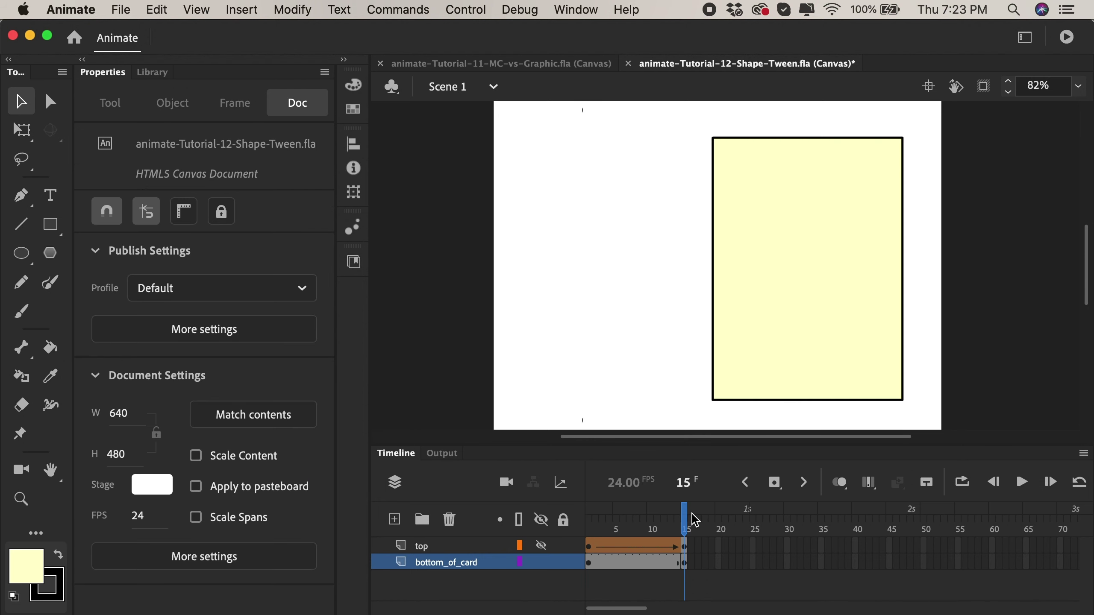
drag(610, 517, 582, 516)
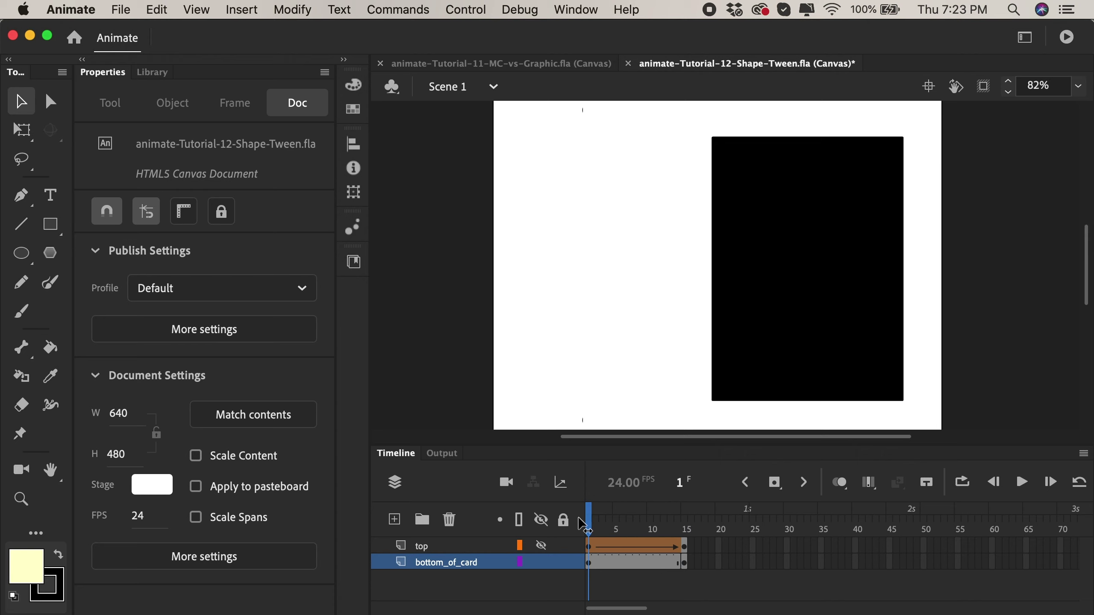
Create a shape tween on the bottom_of_card layer and scrub from frame 1 to 15 to check the color change.
right_click(616, 561)
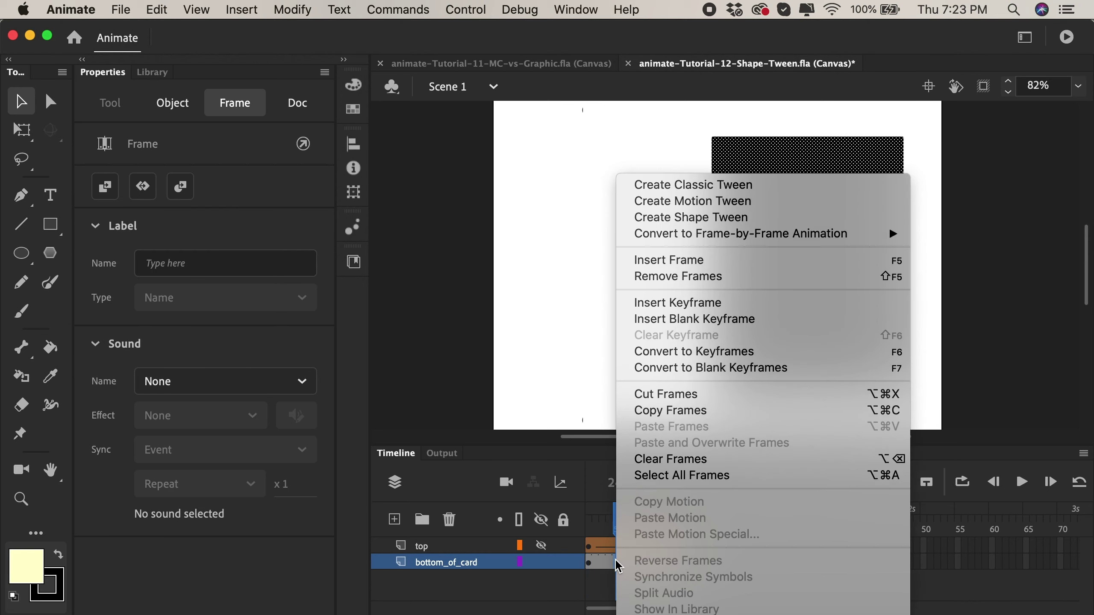
click(654, 228)
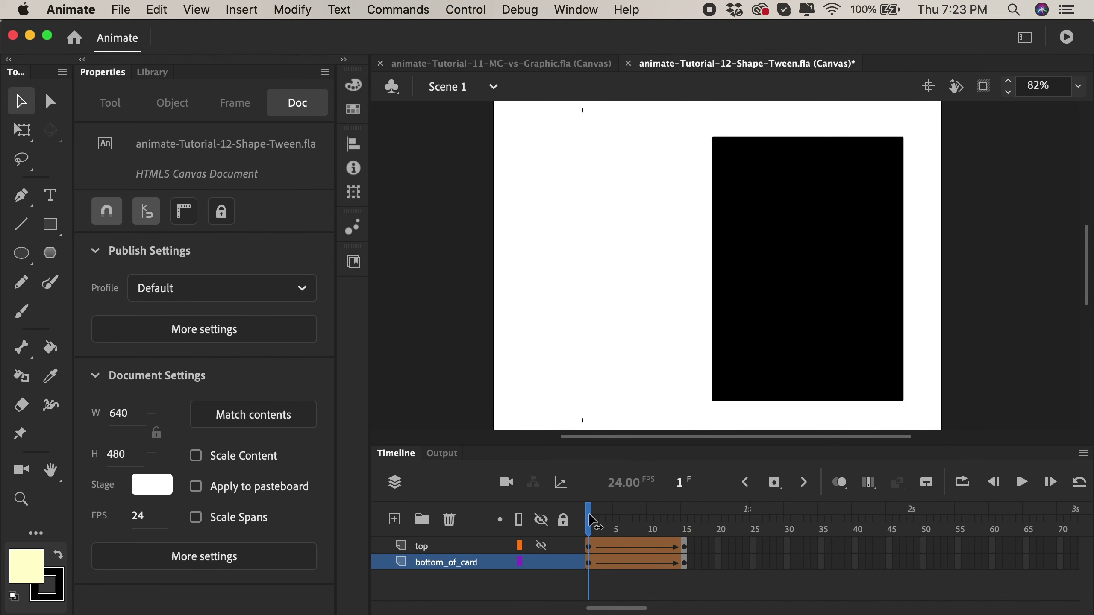
click(597, 517)
drag(599, 517, 685, 509)
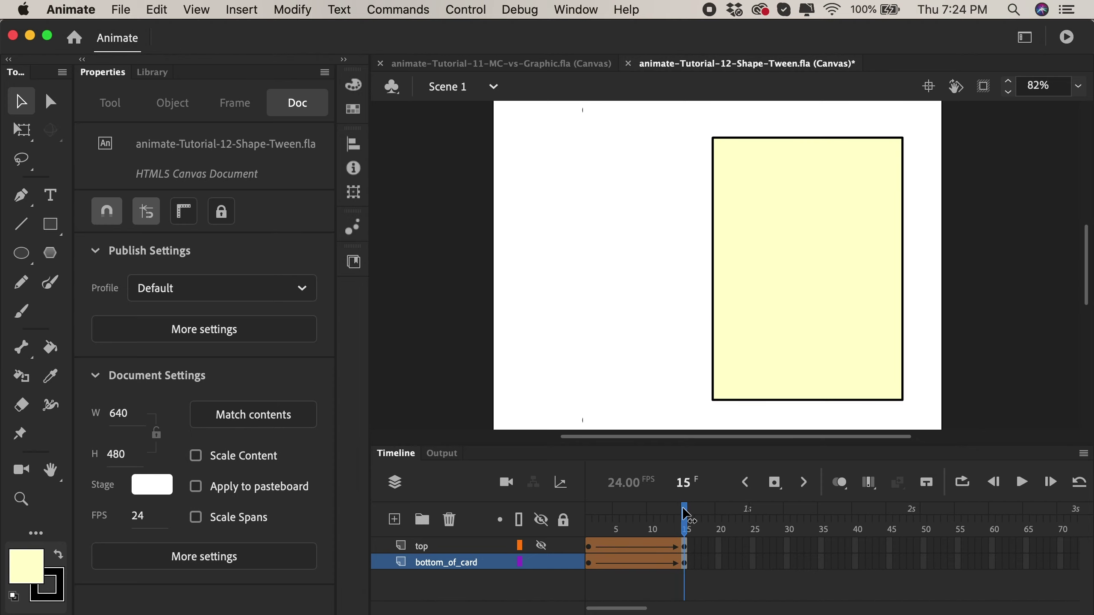
Show the top layer again and play the complete card-opening animation from frame 1.
click(541, 545)
click(589, 520)
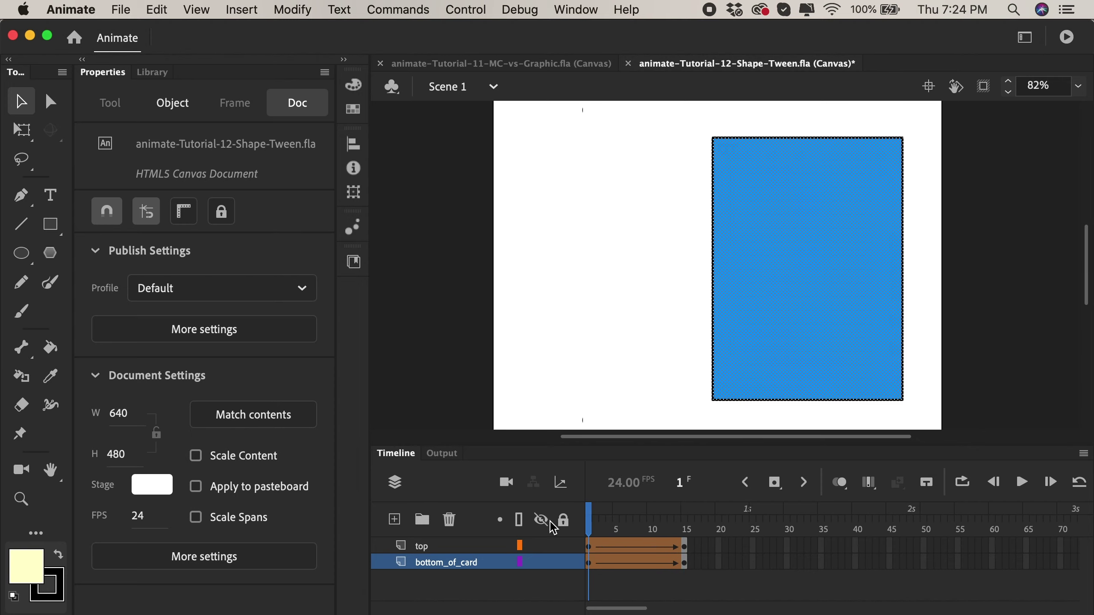
key(Return)
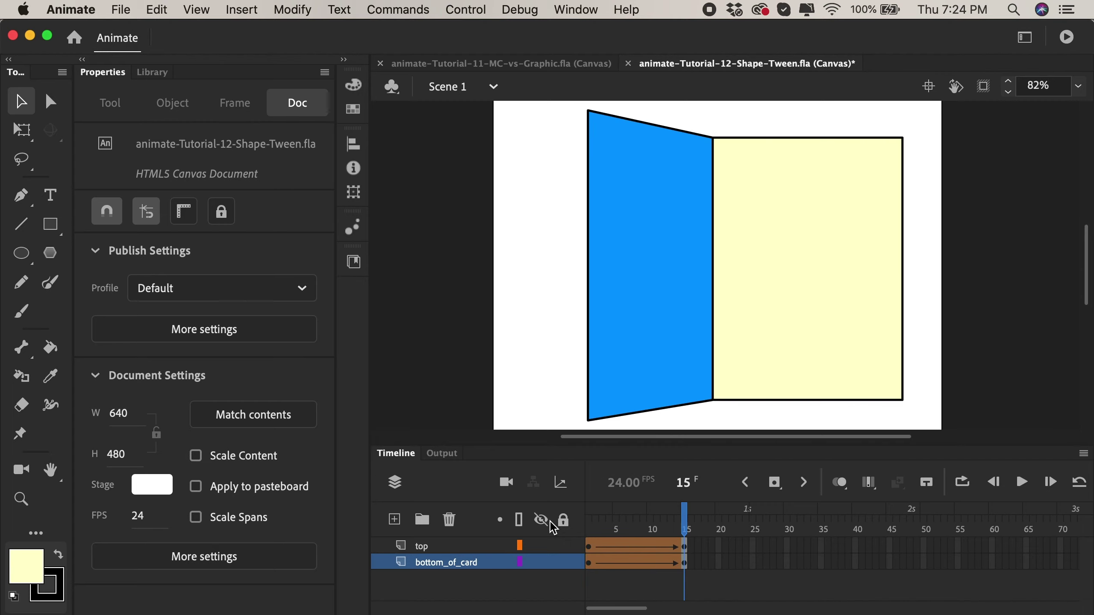
key(Return)
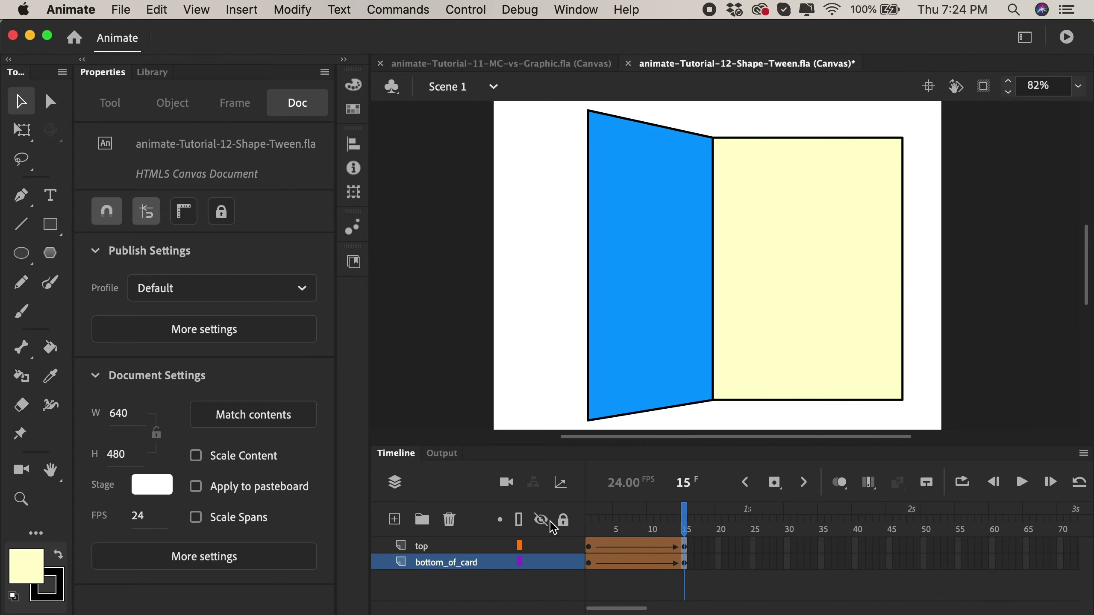